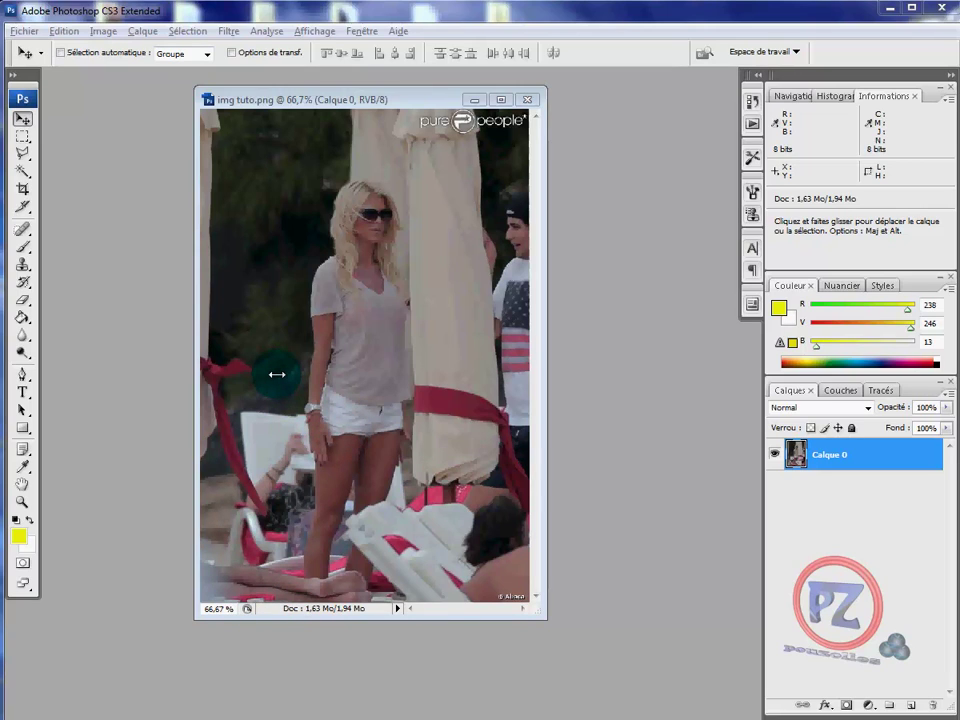
Apply Levels with input black 7 and white 209, comparing against the original before accepting.
click(101, 33)
mouse_move(60, 71)
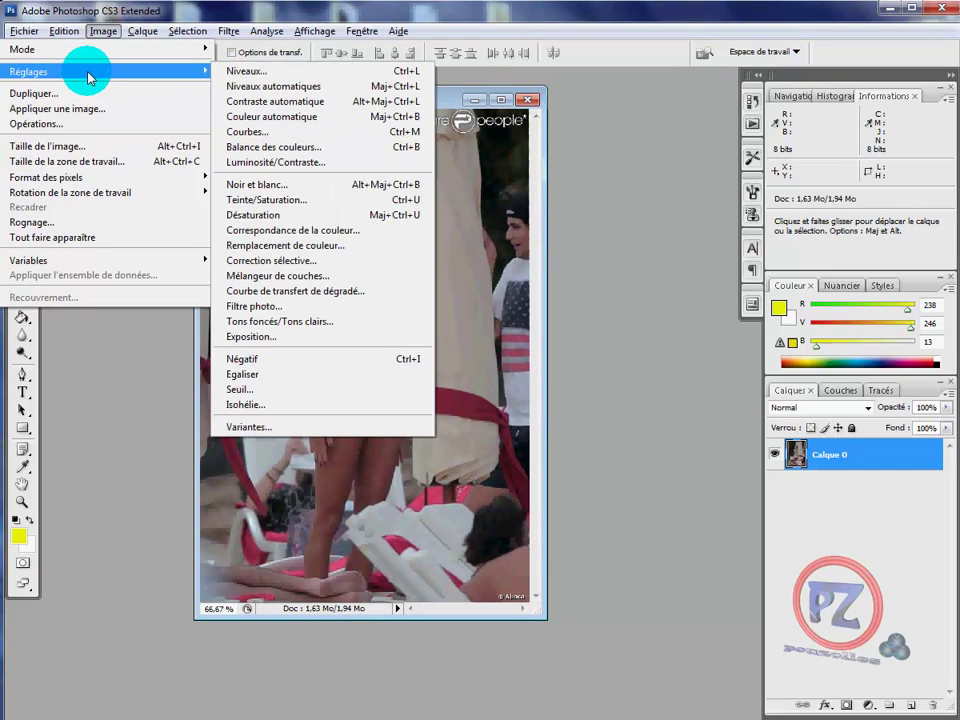
click(280, 79)
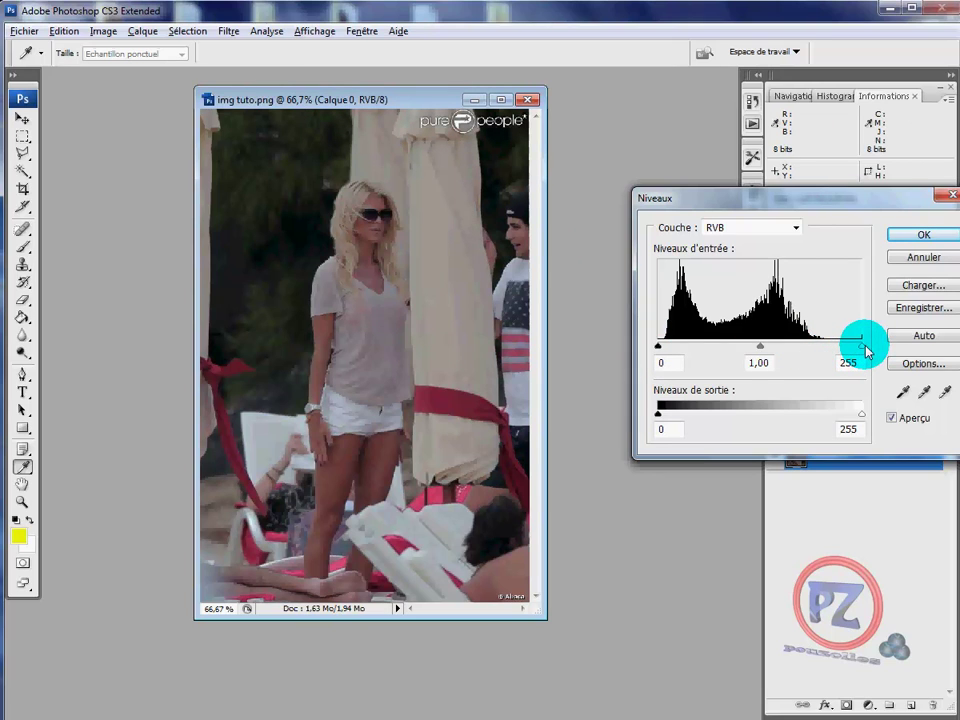
drag(862, 343, 826, 351)
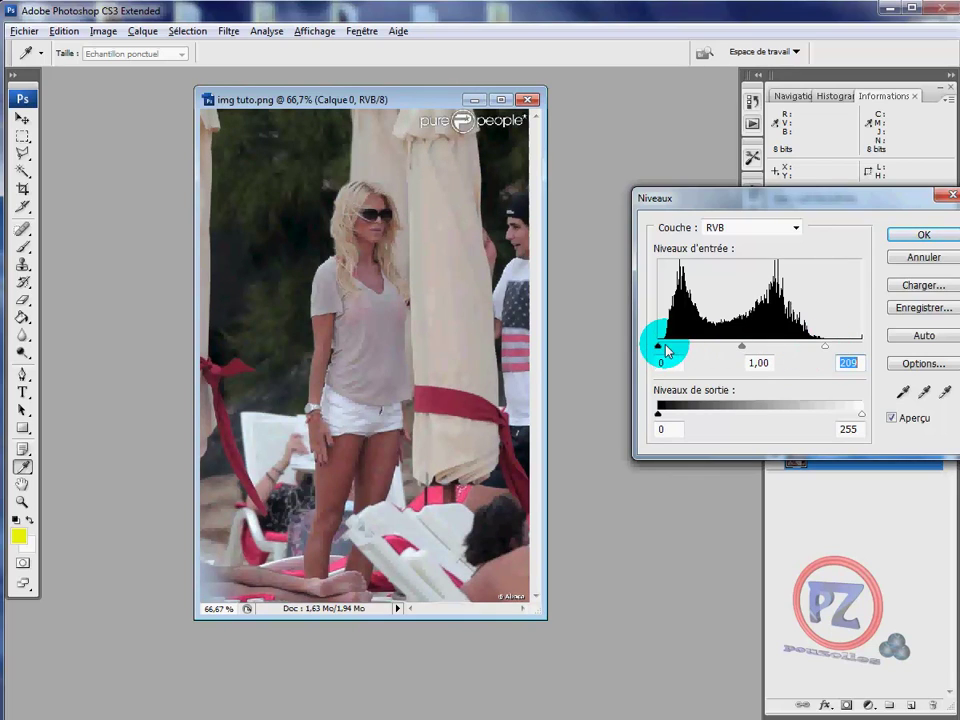
drag(660, 352, 665, 350)
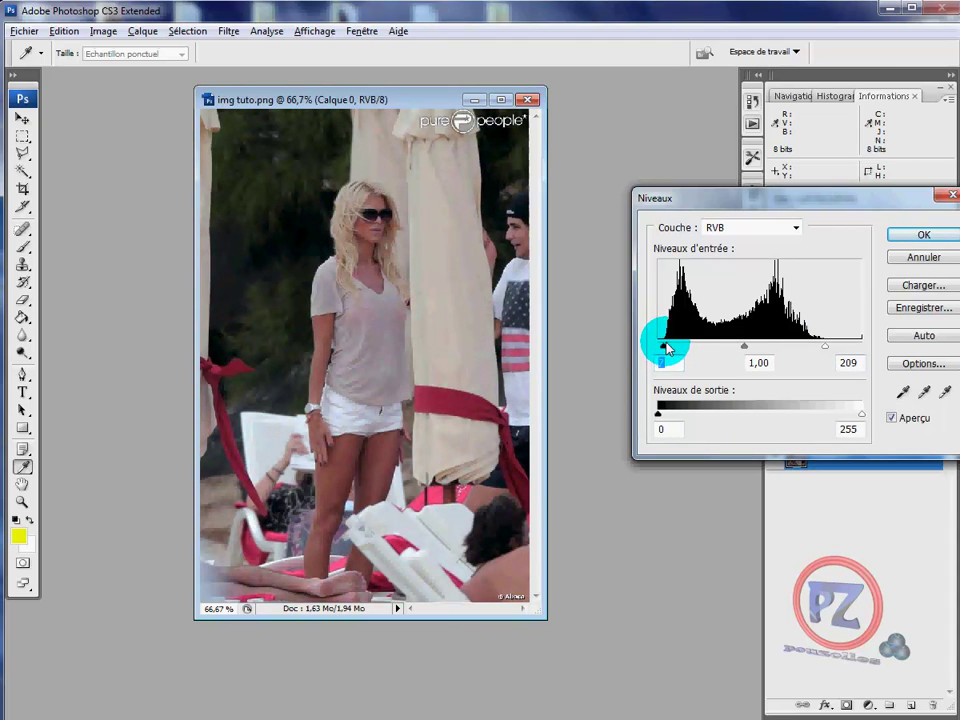
click(893, 419)
click(893, 419)
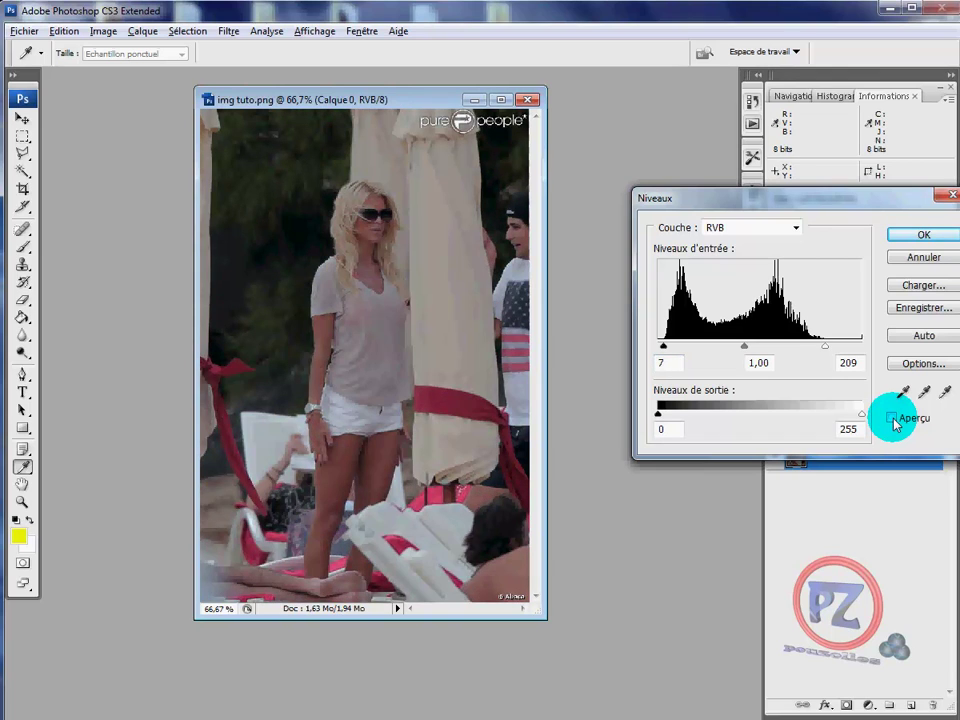
click(893, 419)
click(893, 419)
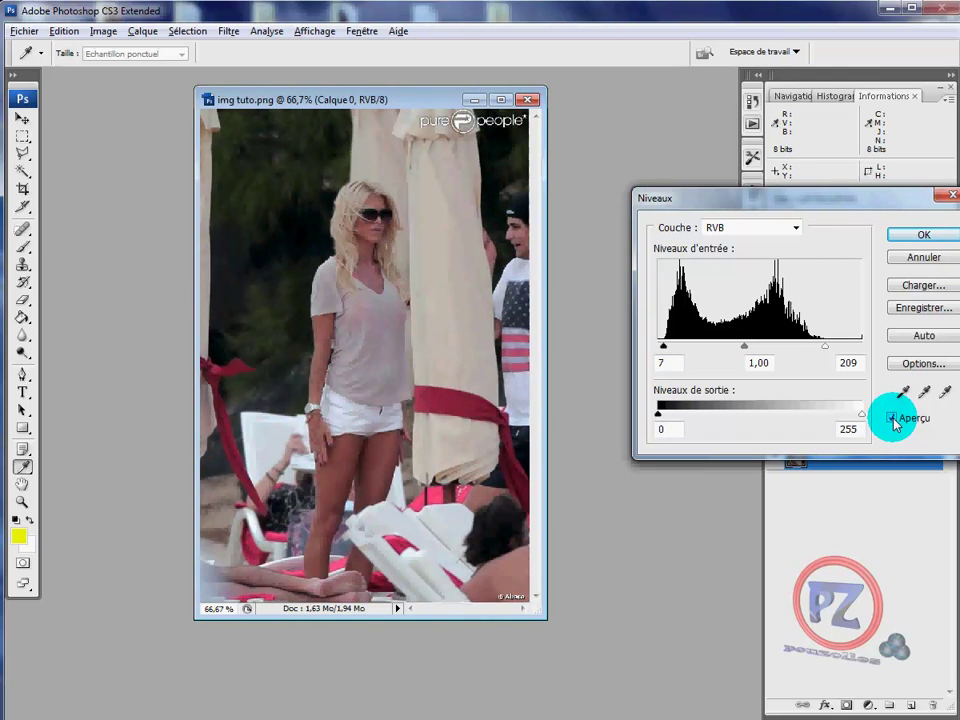
click(893, 419)
click(922, 238)
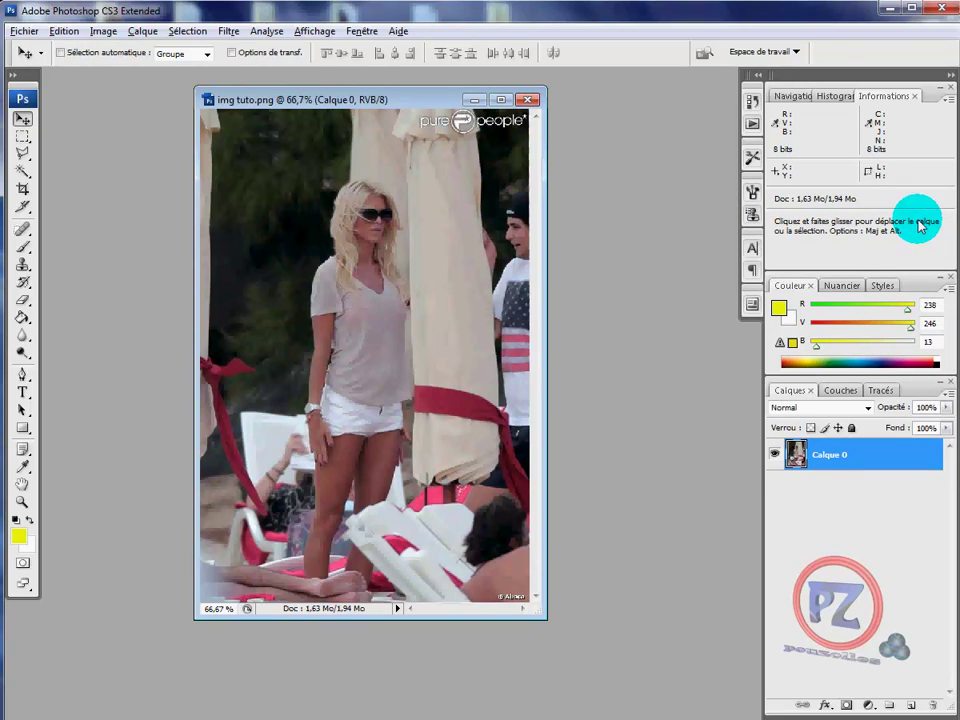
Apply a midtone Color Balance of -10, +6, -30 to the photo.
click(104, 33)
mouse_move(60, 71)
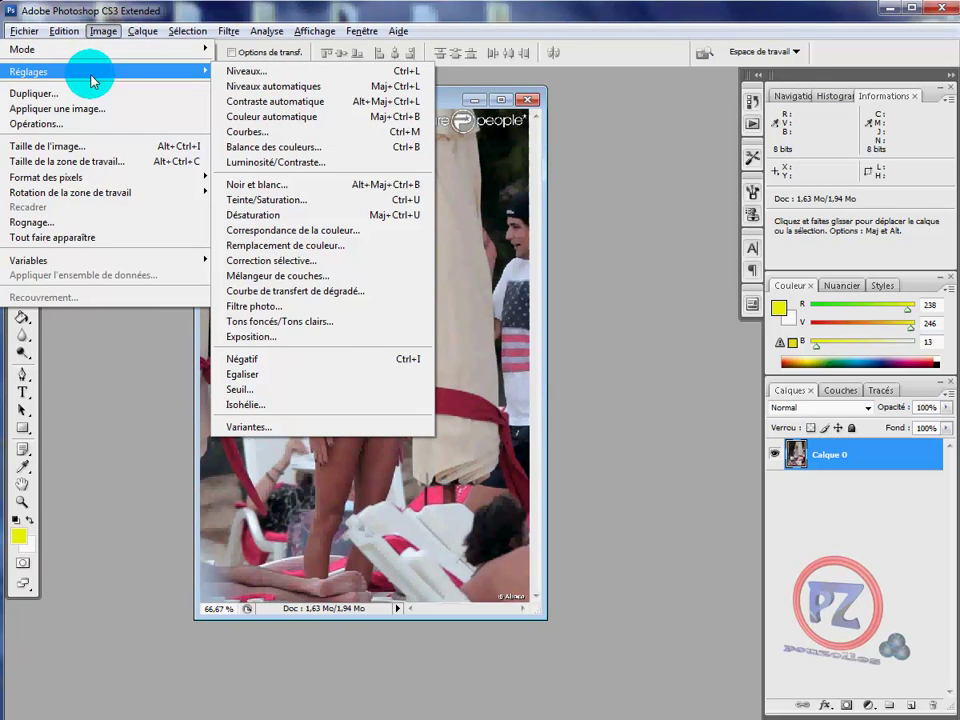
click(320, 152)
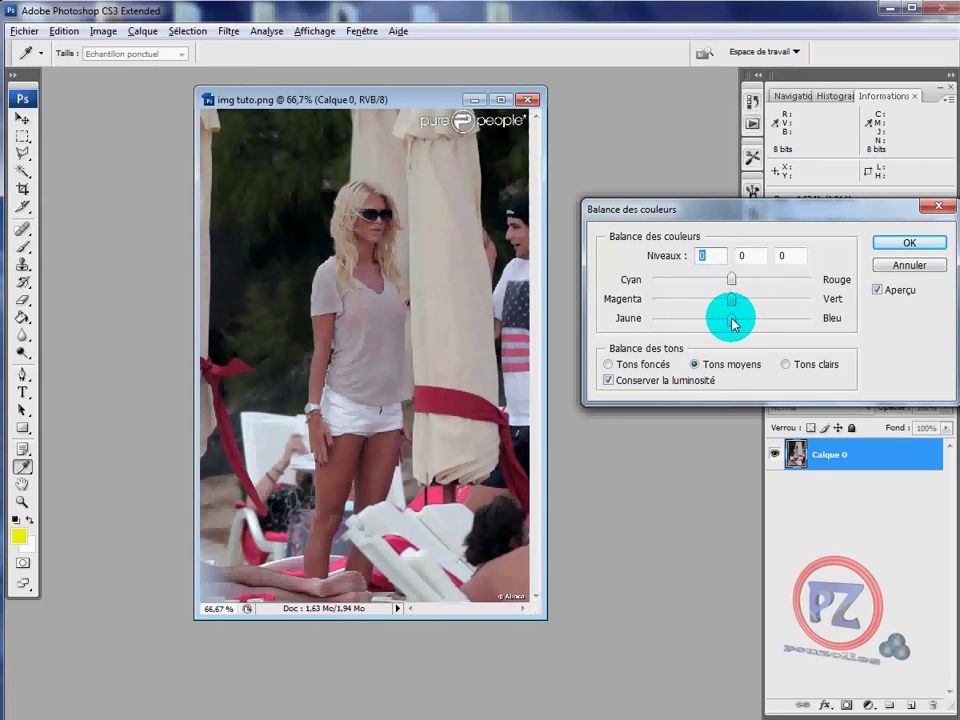
drag(732, 320, 710, 322)
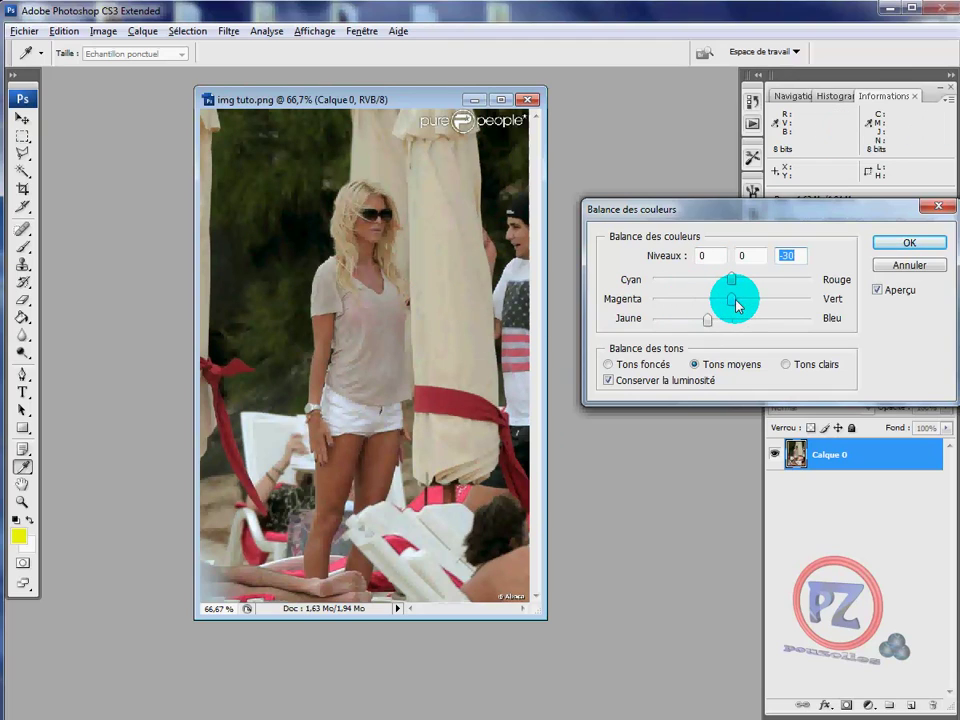
mouse_move(731, 302)
mouse_down()
mouse_move(752, 303)
mouse_move(740, 304)
mouse_up()
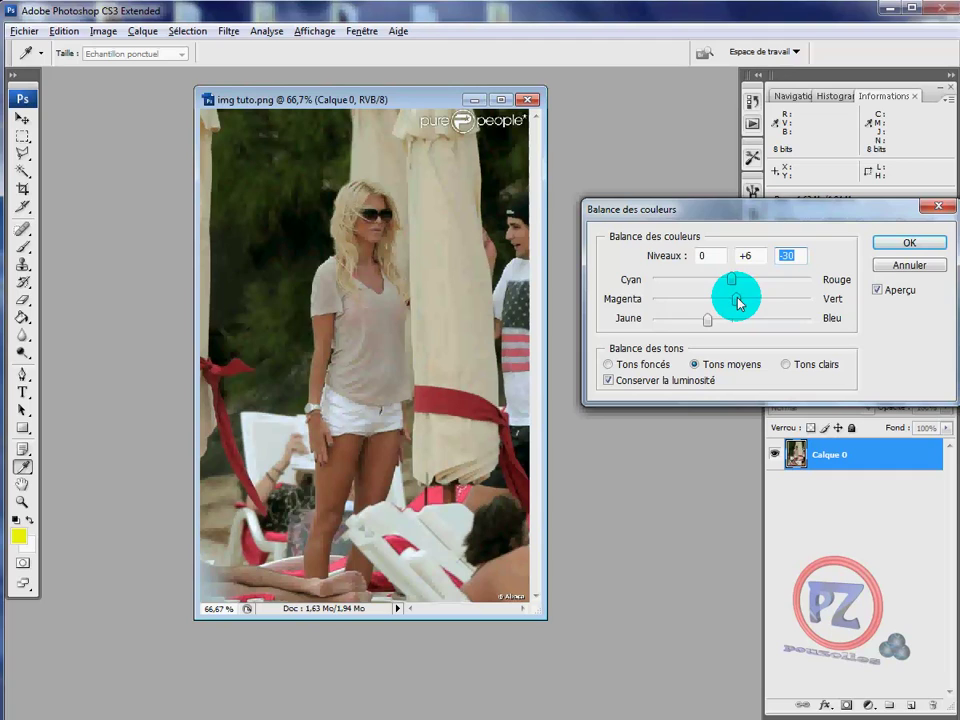
drag(738, 303, 737, 300)
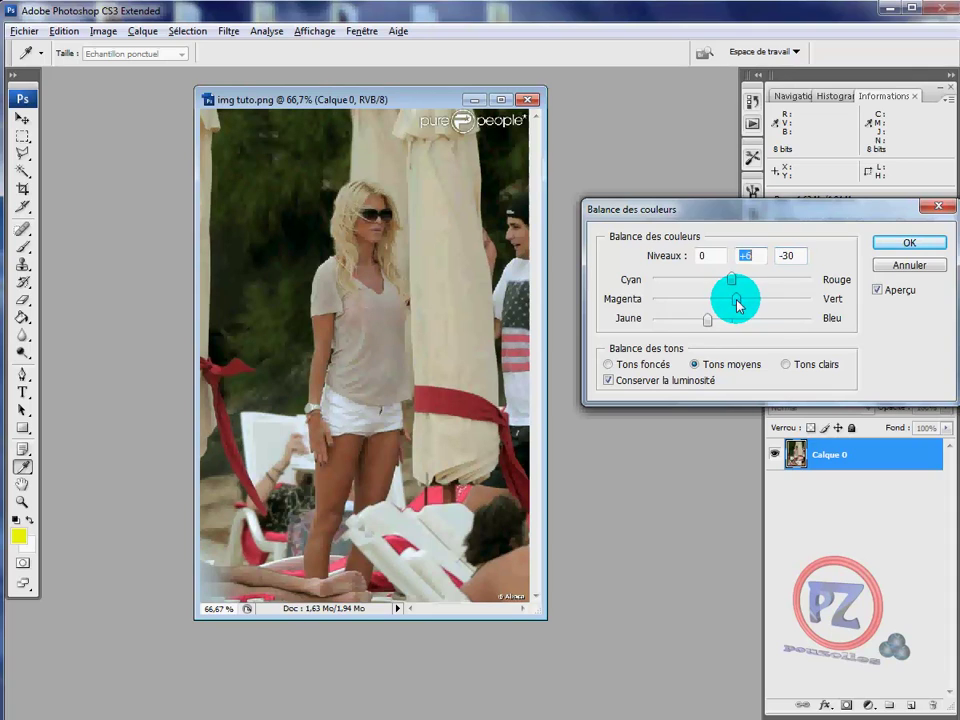
click(745, 256)
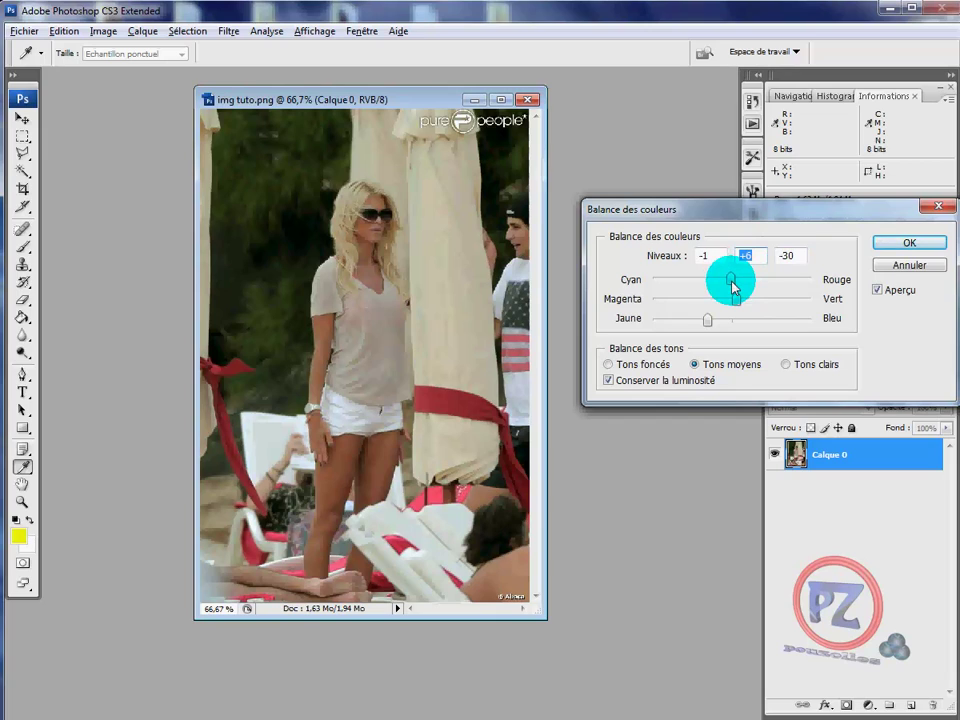
drag(732, 281, 726, 284)
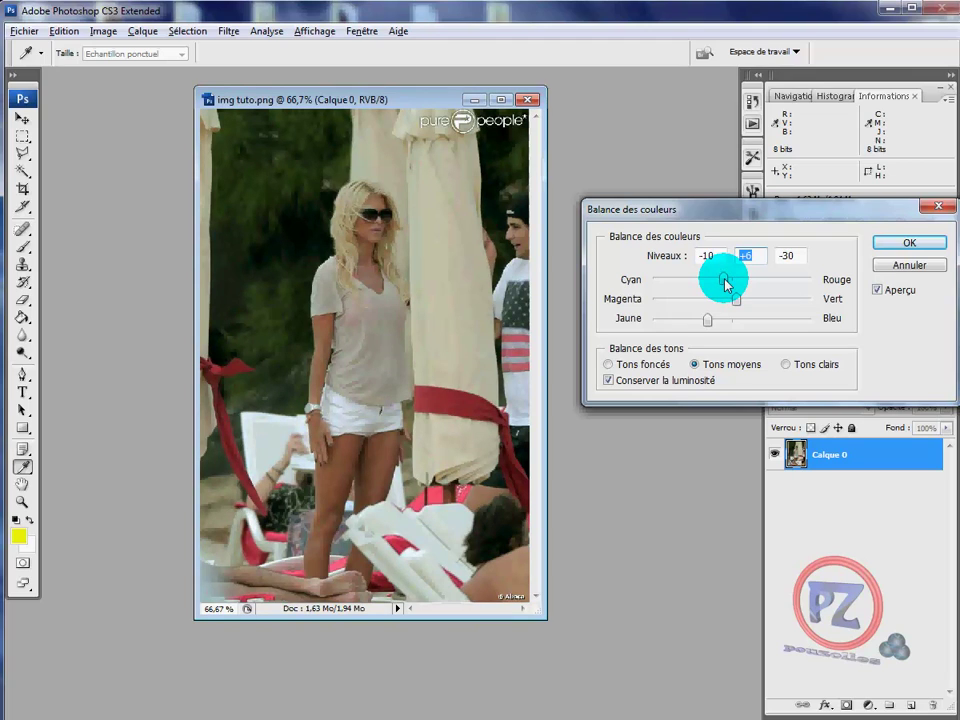
drag(727, 285, 727, 284)
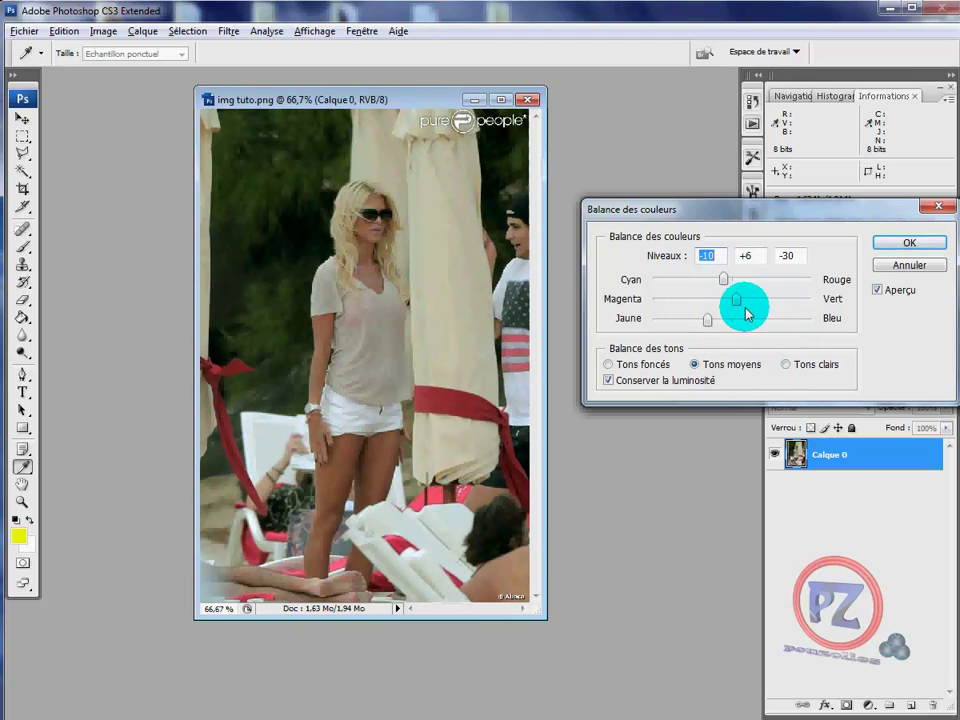
click(877, 291)
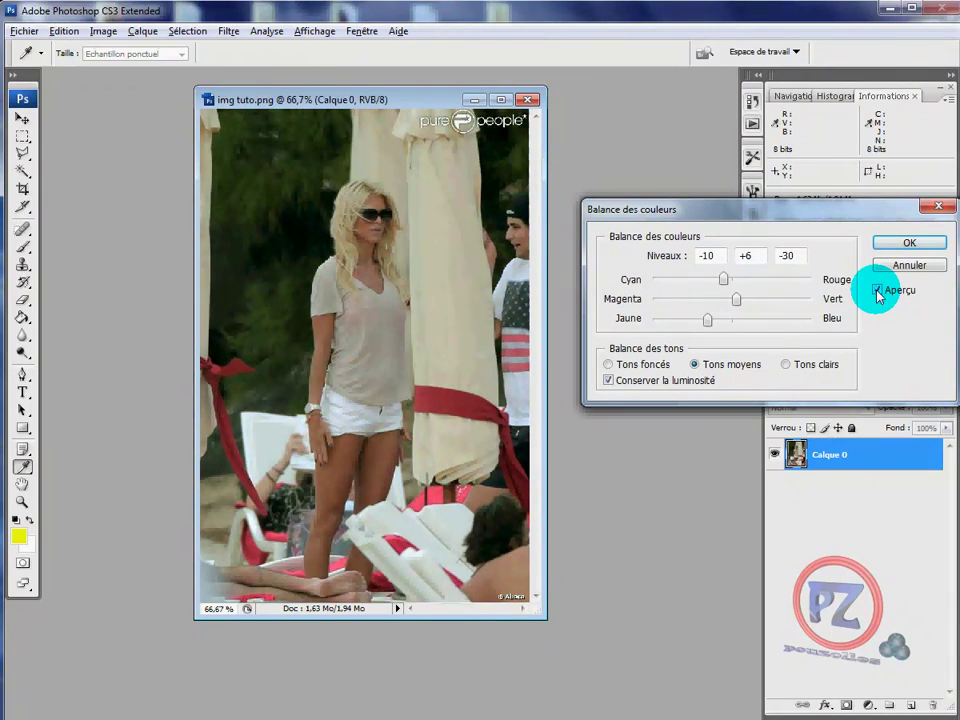
click(909, 243)
key(v)
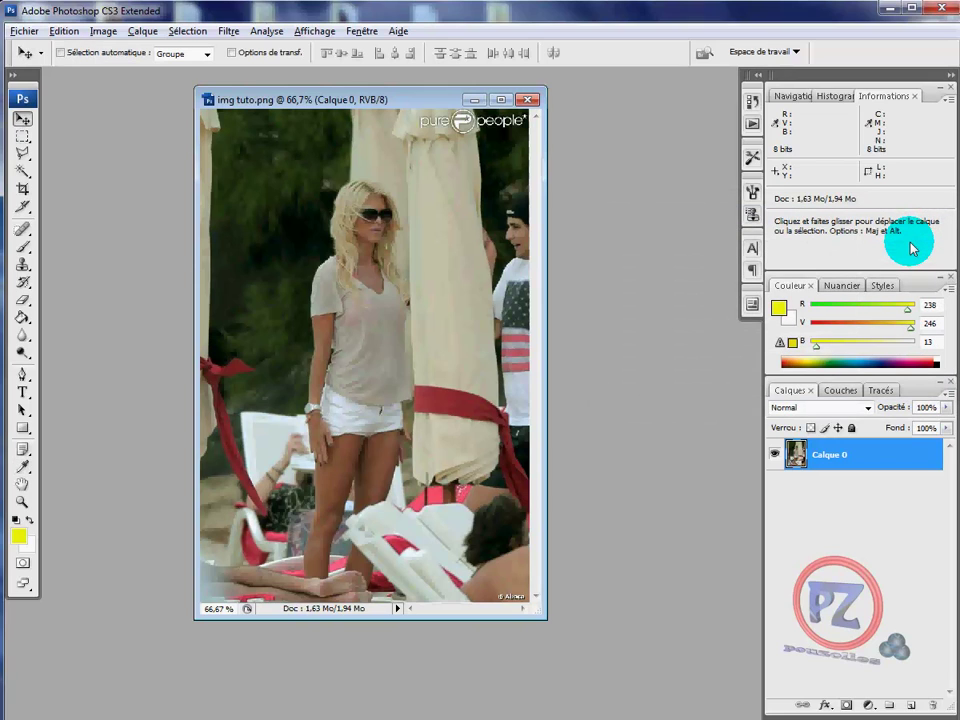
Open Brightness/Contrast and cancel it without making changes.
click(101, 31)
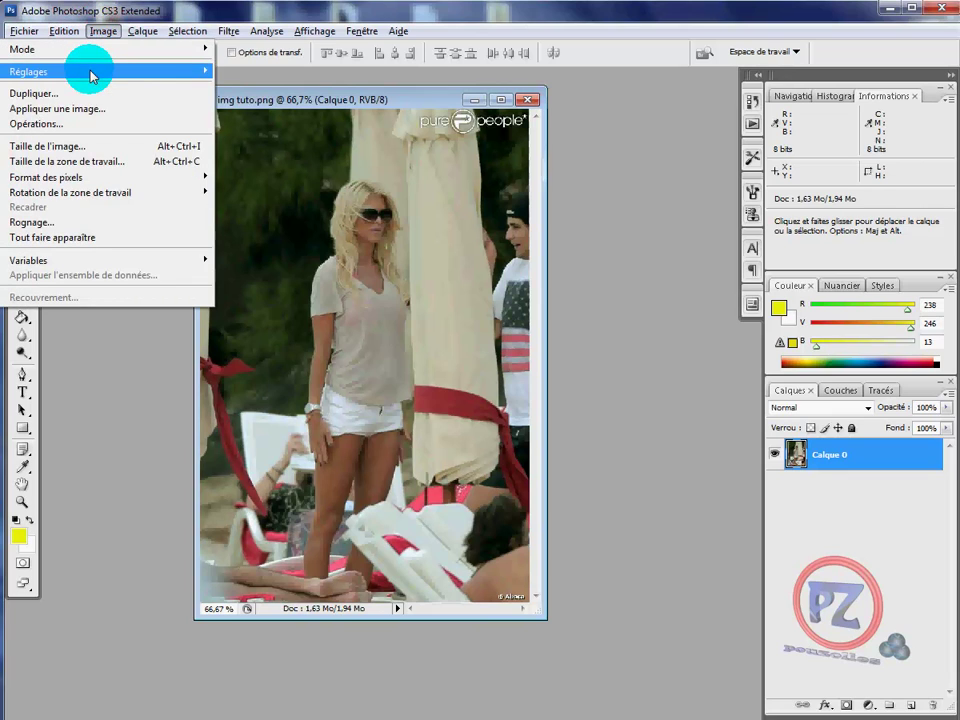
mouse_move(60, 71)
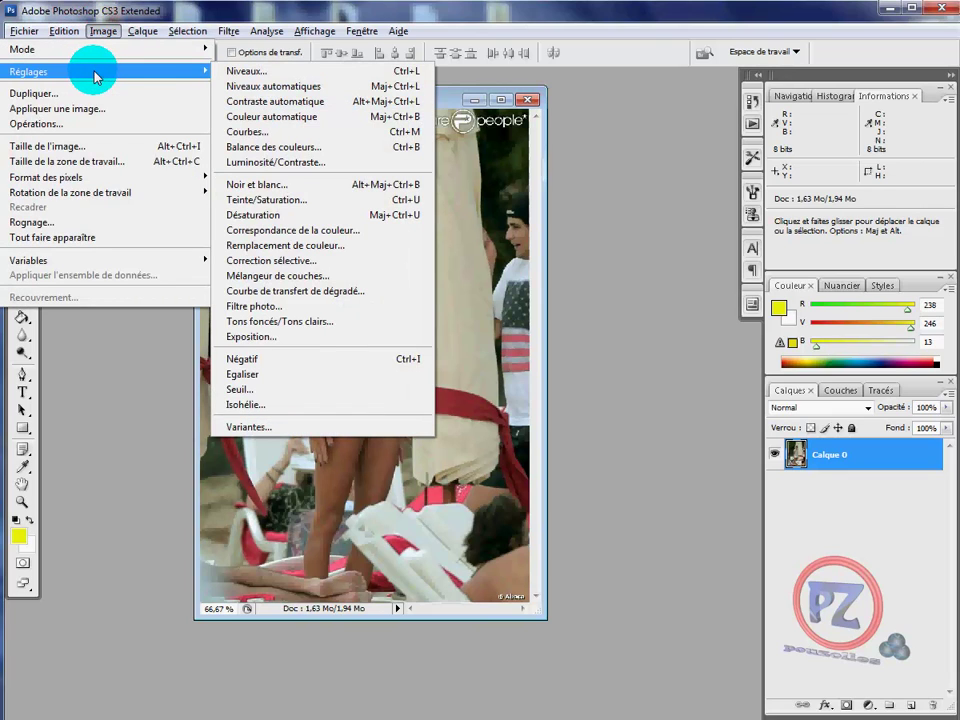
click(326, 162)
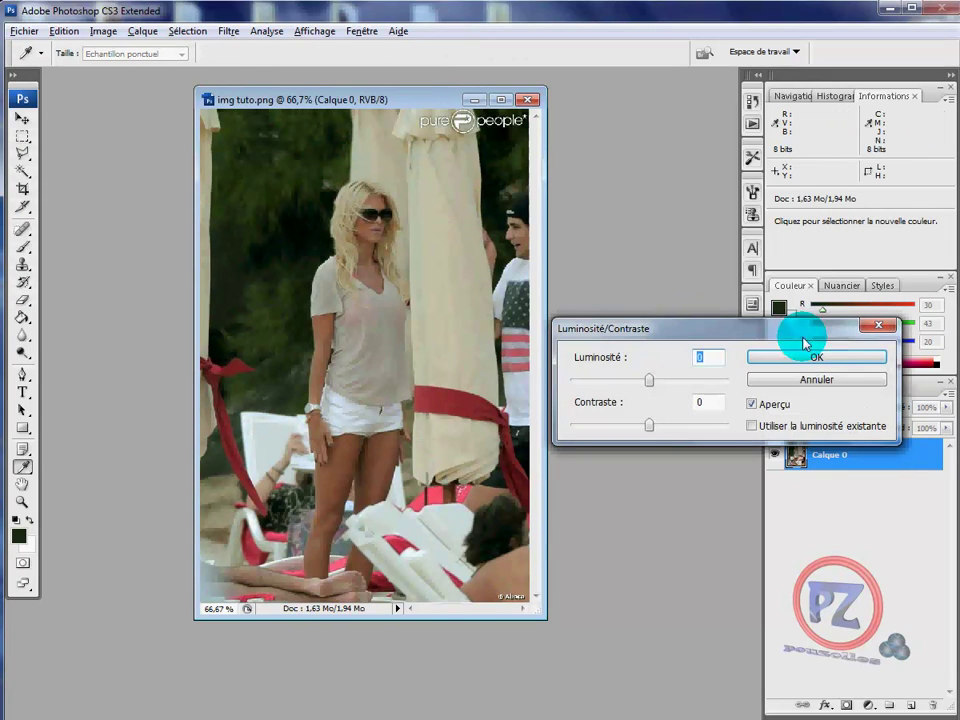
click(880, 325)
key(v)
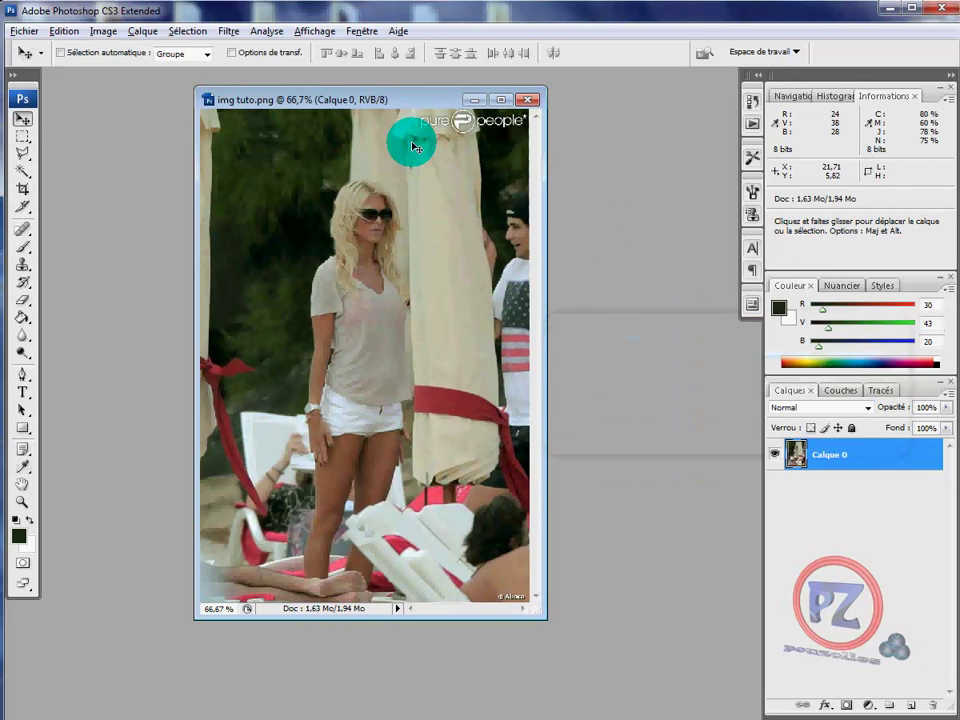
Apply Brightness/Contrast with brightness +21 and contrast -3.
click(101, 31)
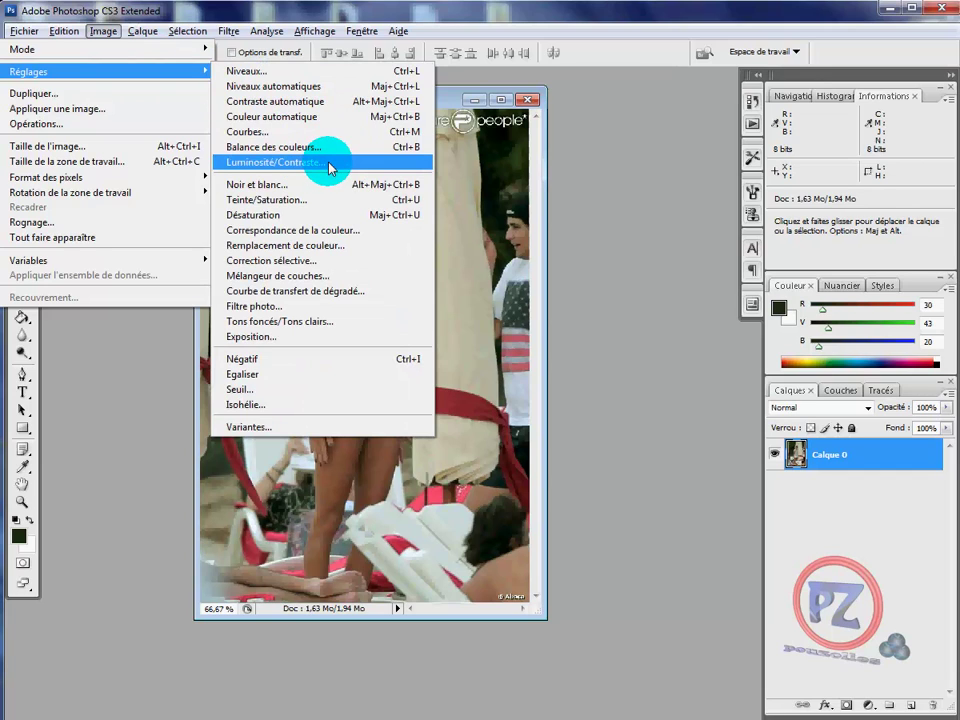
click(330, 167)
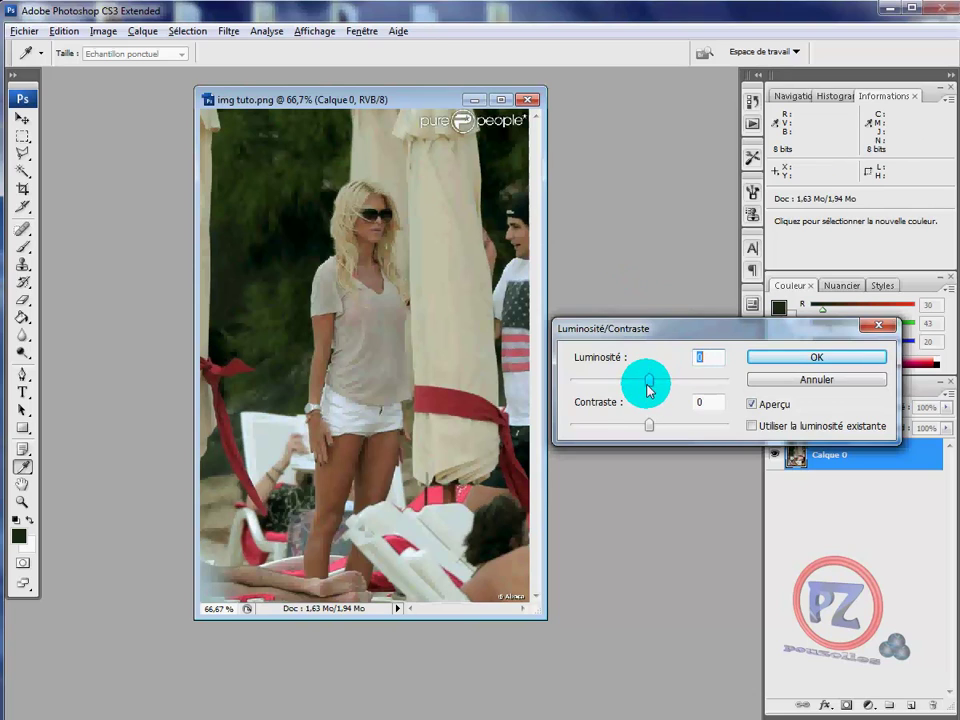
drag(651, 388, 660, 388)
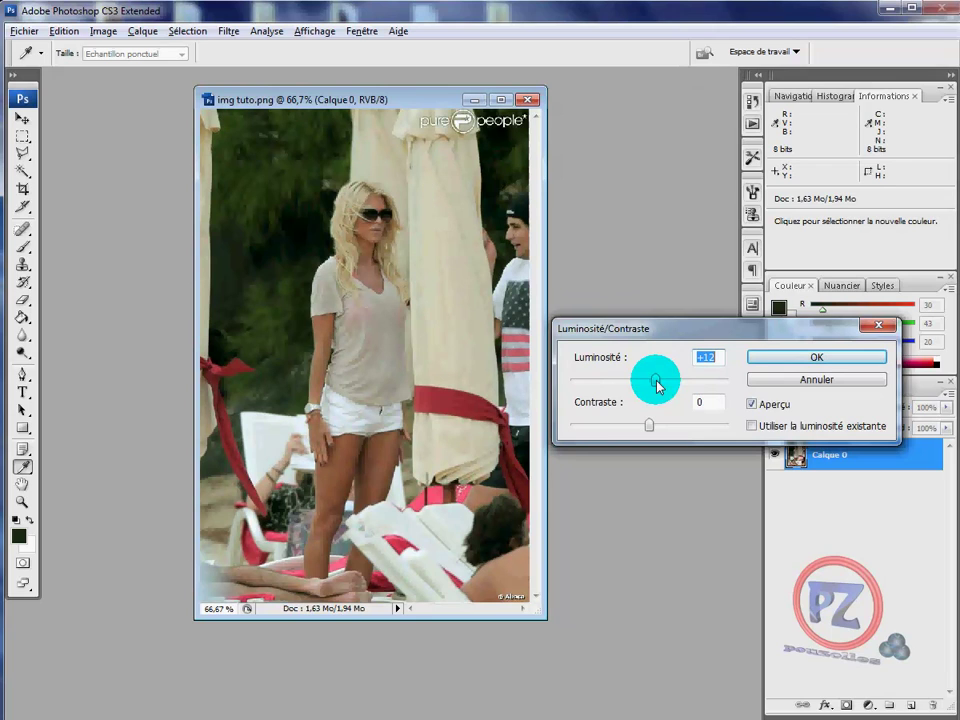
mouse_move(657, 384)
mouse_down()
mouse_move(701, 383)
mouse_move(662, 383)
mouse_up()
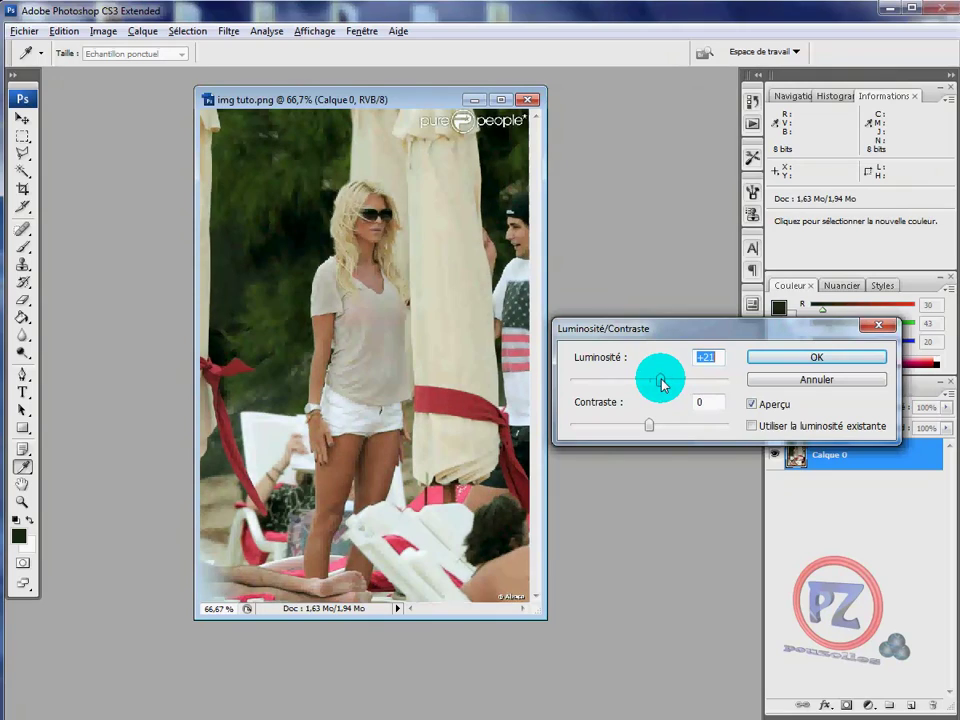
click(643, 425)
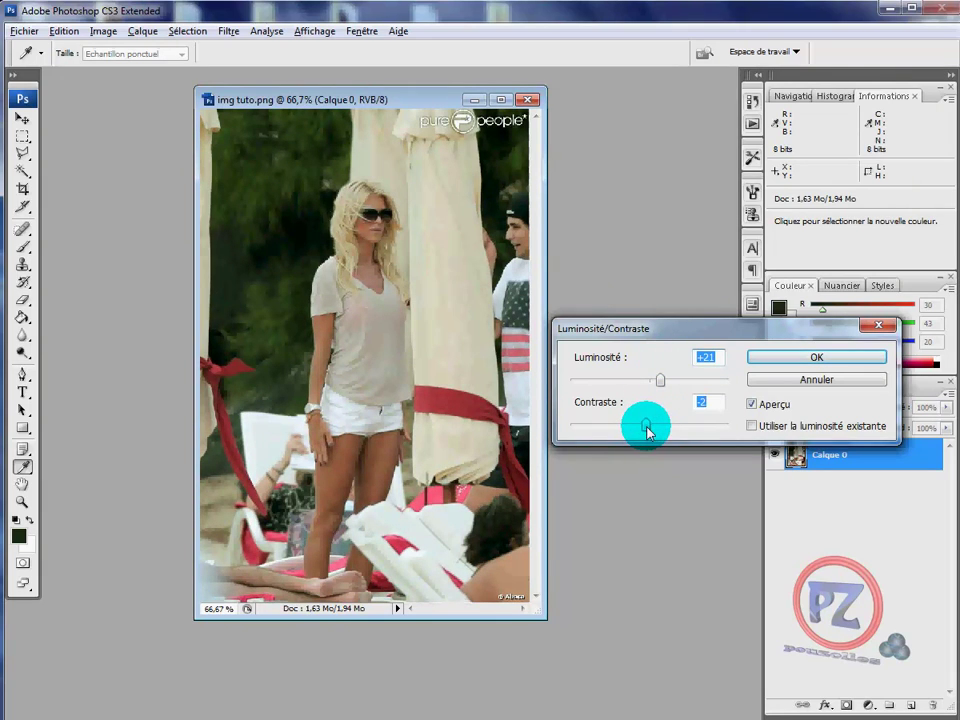
mouse_move(642, 426)
mouse_down()
mouse_move(585, 427)
mouse_move(630, 425)
mouse_up()
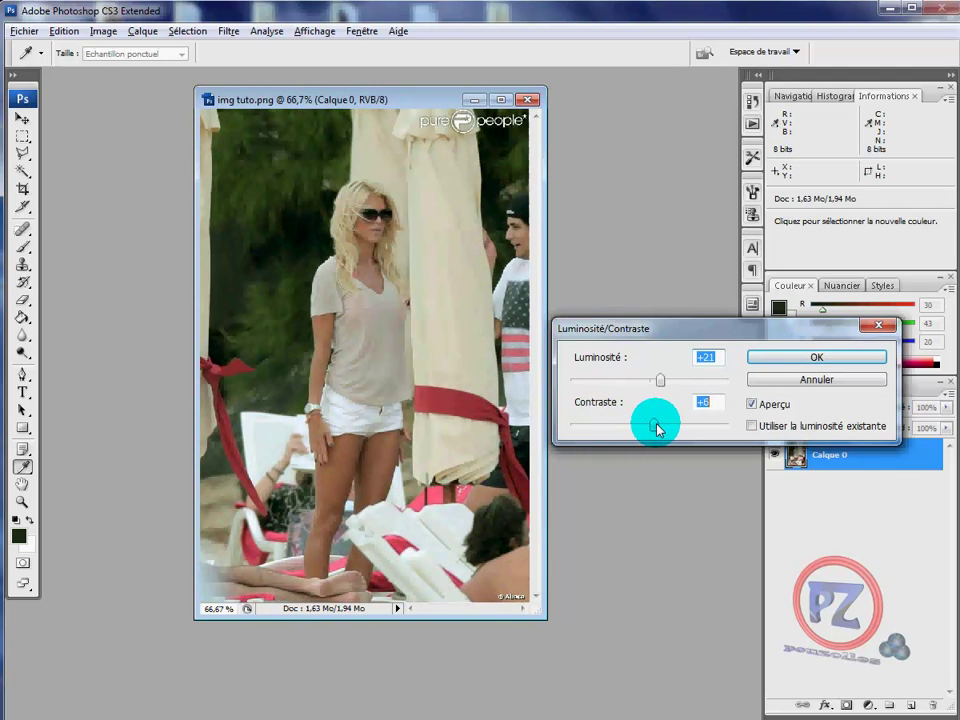
drag(658, 429, 652, 432)
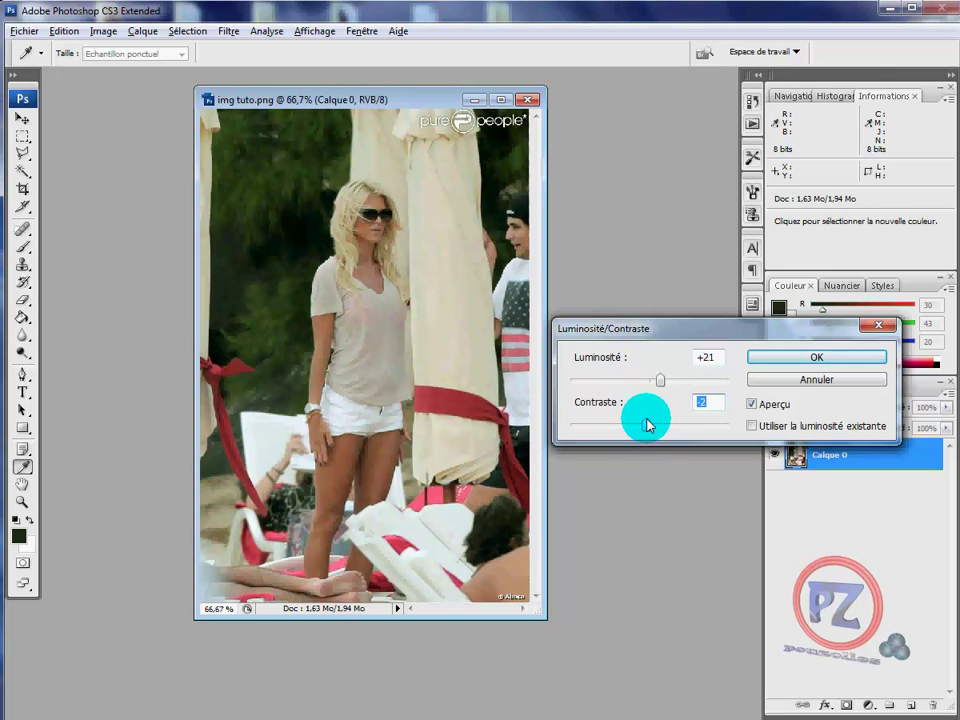
mouse_move(646, 432)
mouse_down()
mouse_move(656, 431)
mouse_move(647, 430)
mouse_up()
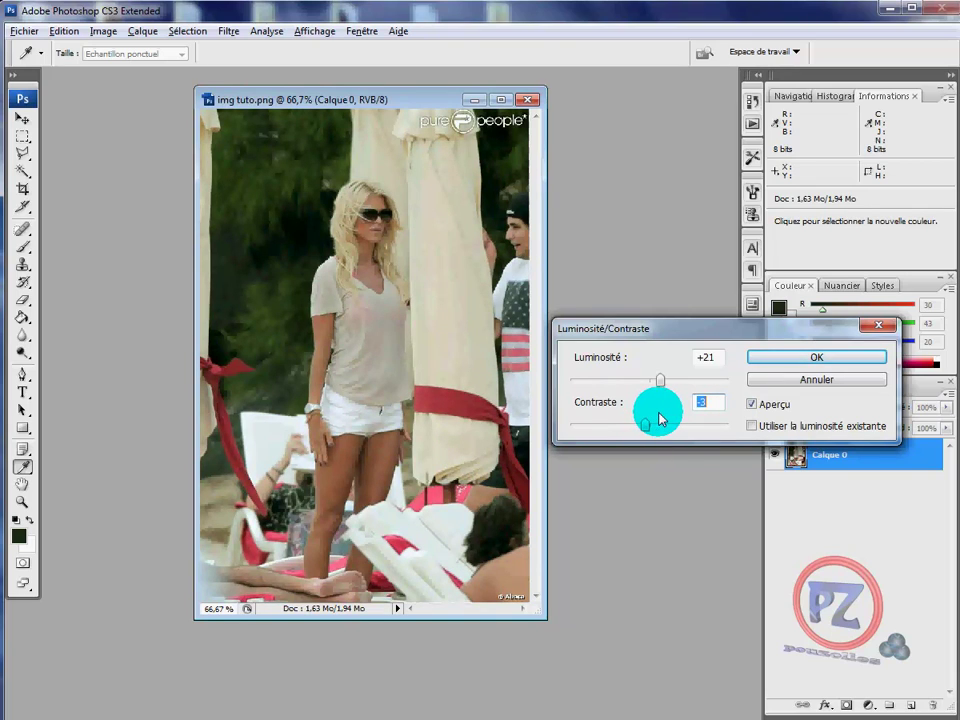
click(843, 362)
key(v)
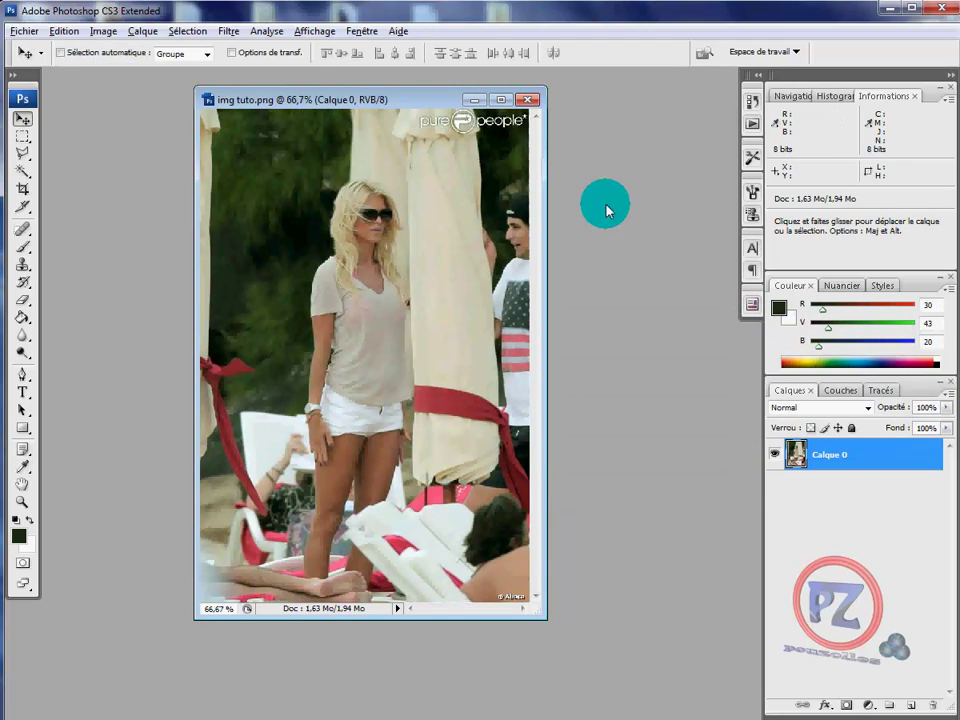
In Selective Color, set Yellows to cyan -13, yellow -12 and black +12.
click(101, 33)
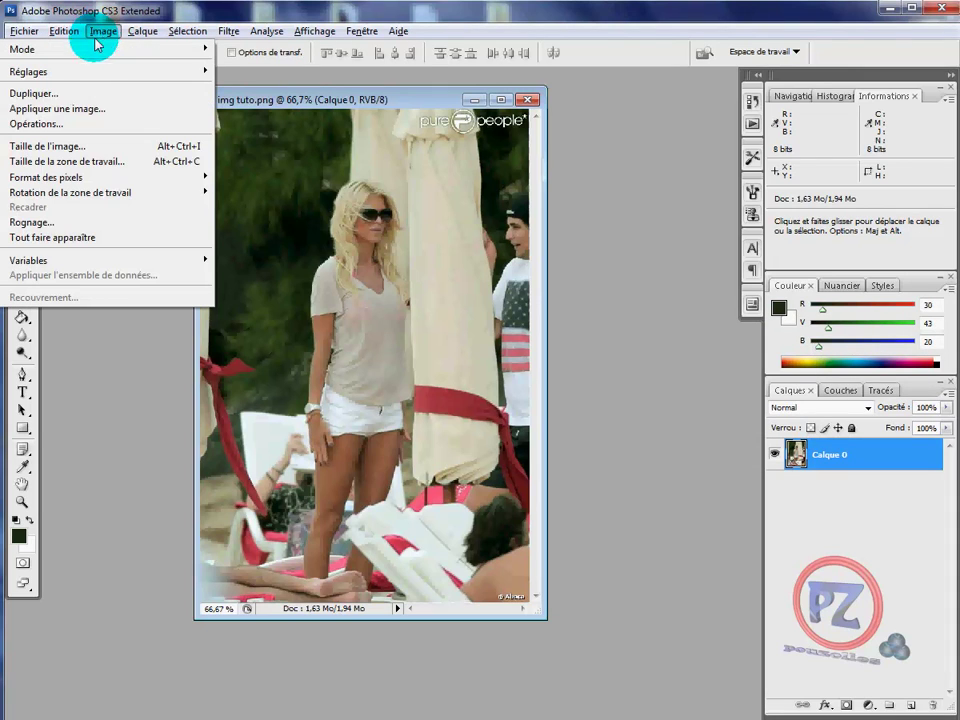
mouse_move(40, 71)
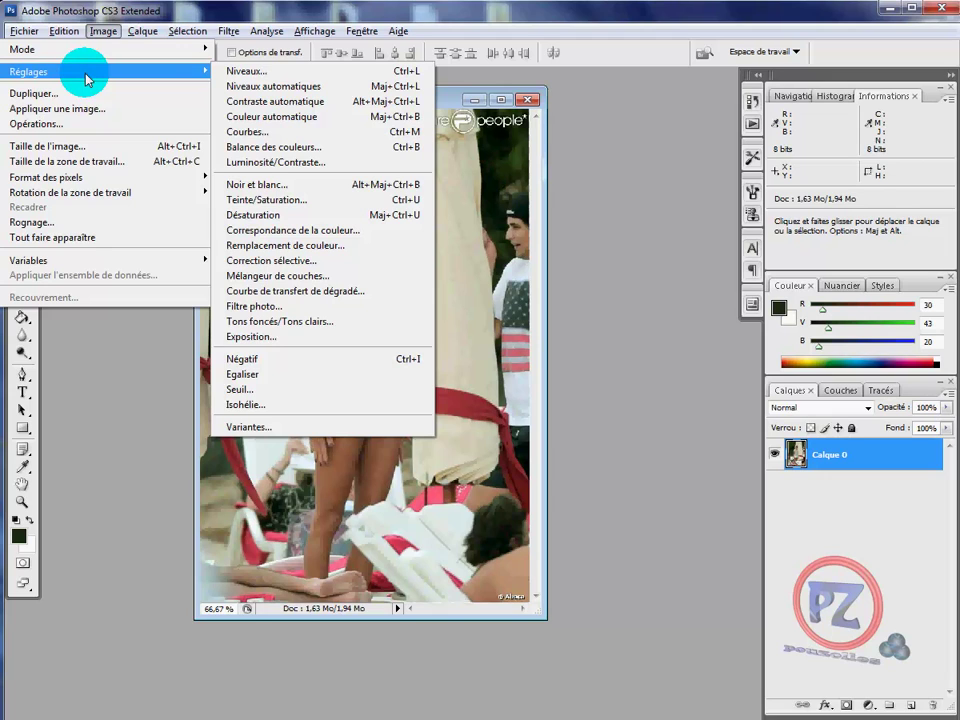
click(311, 262)
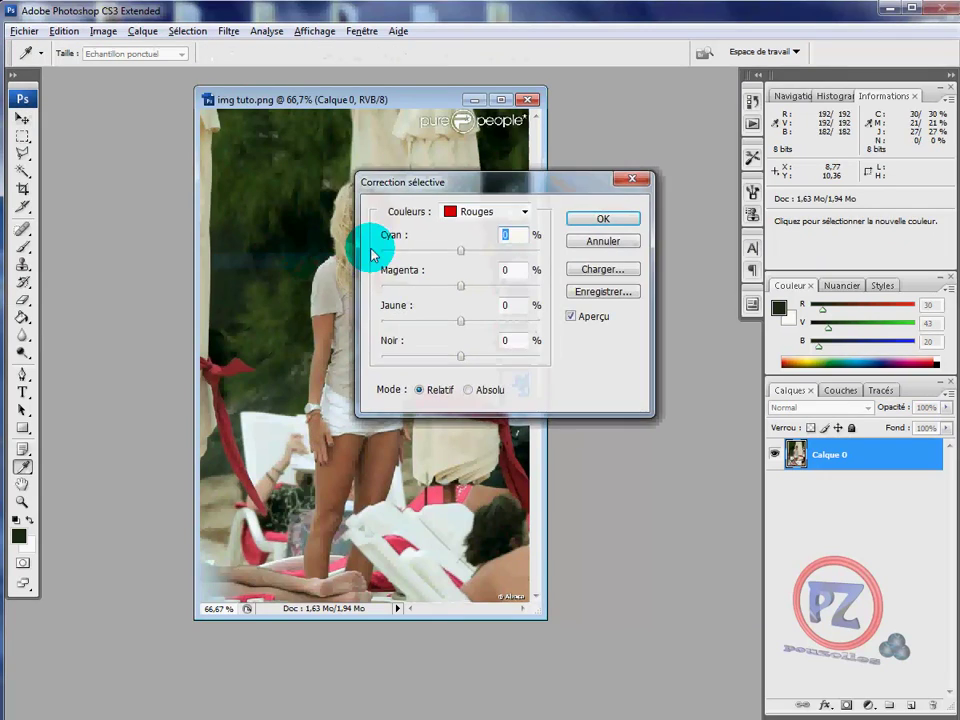
drag(525, 186, 705, 189)
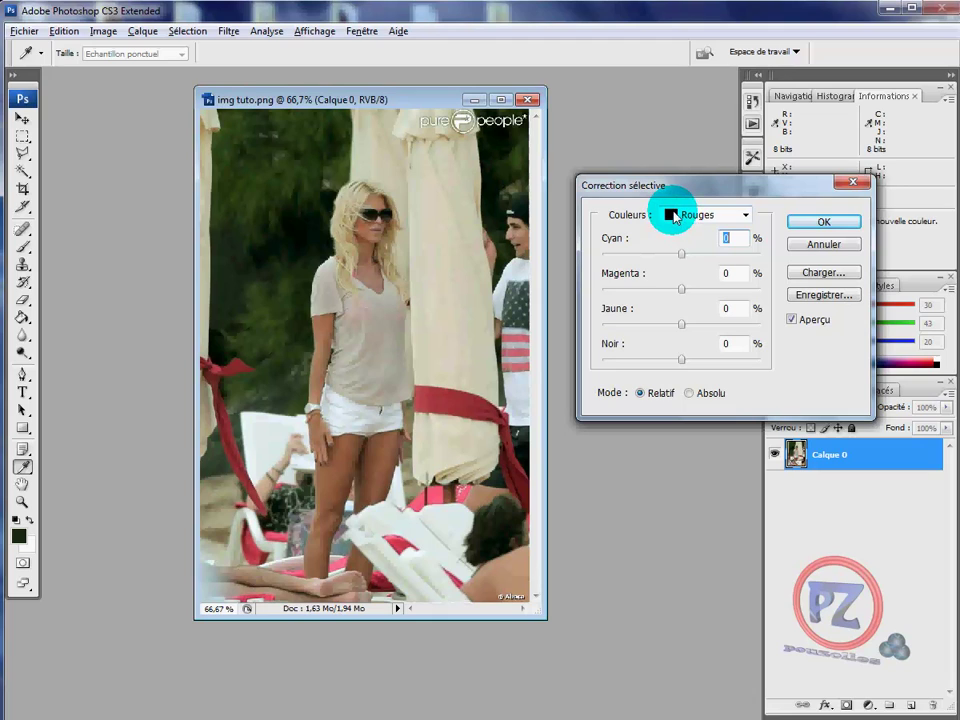
click(746, 215)
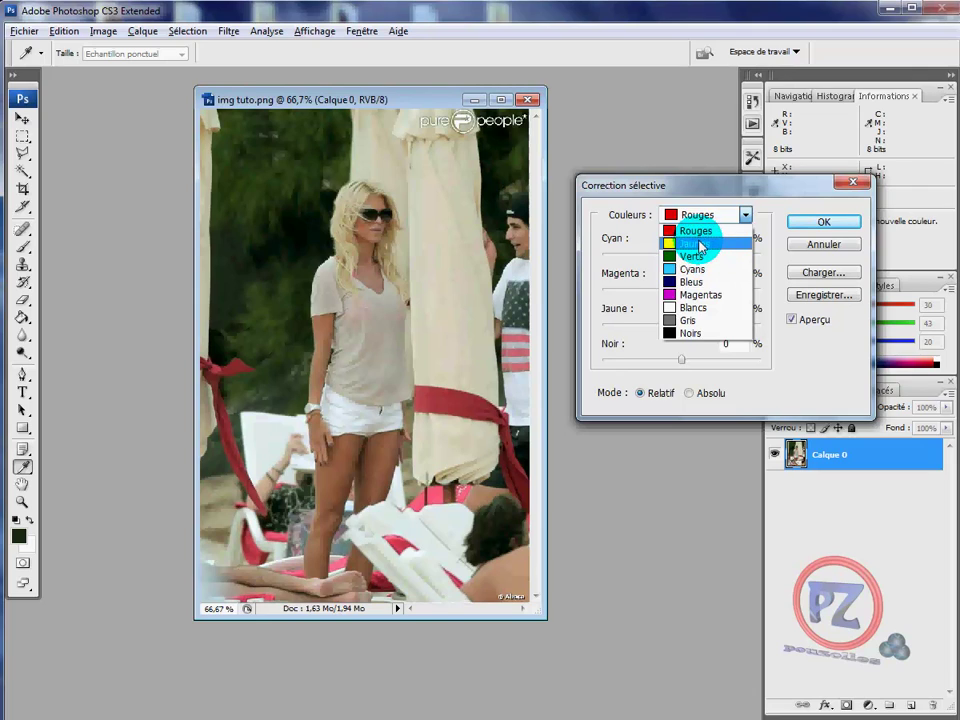
click(700, 244)
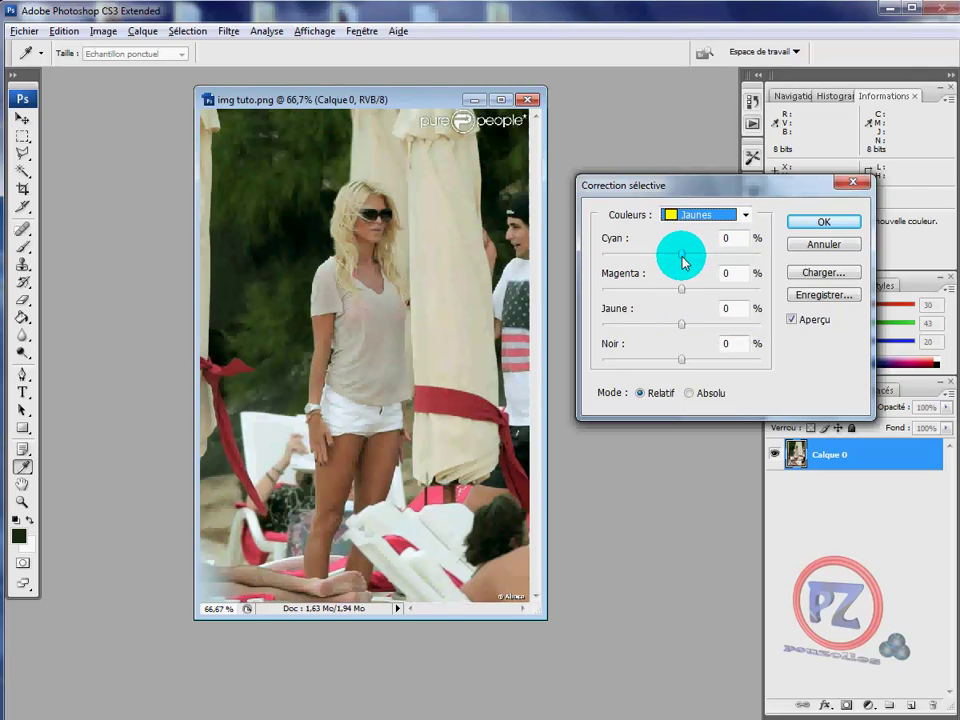
key(Tab)
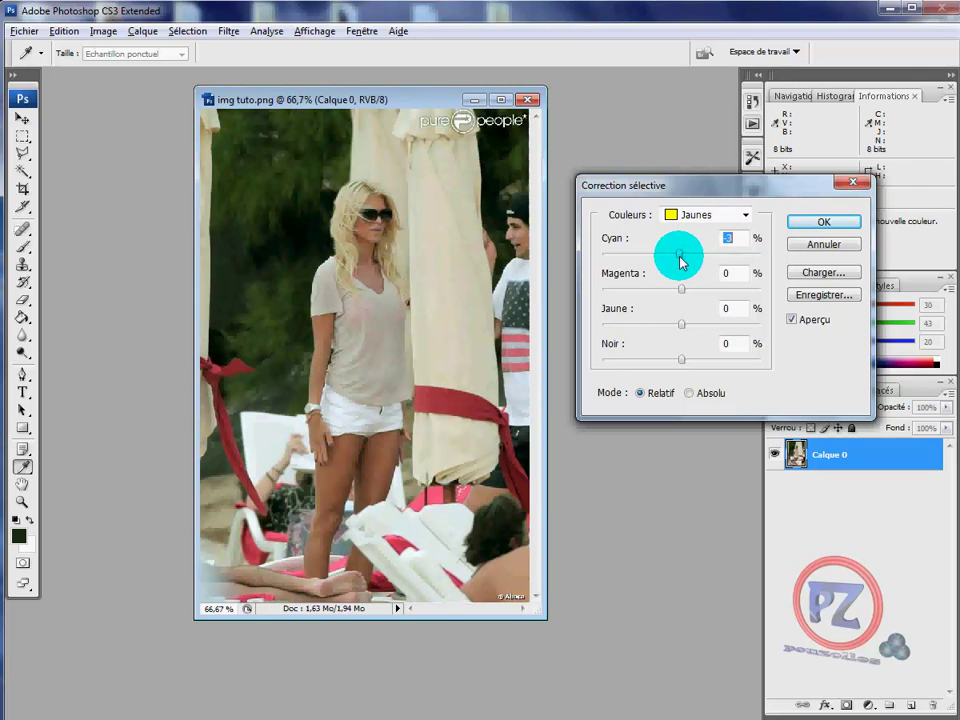
drag(680, 262, 673, 262)
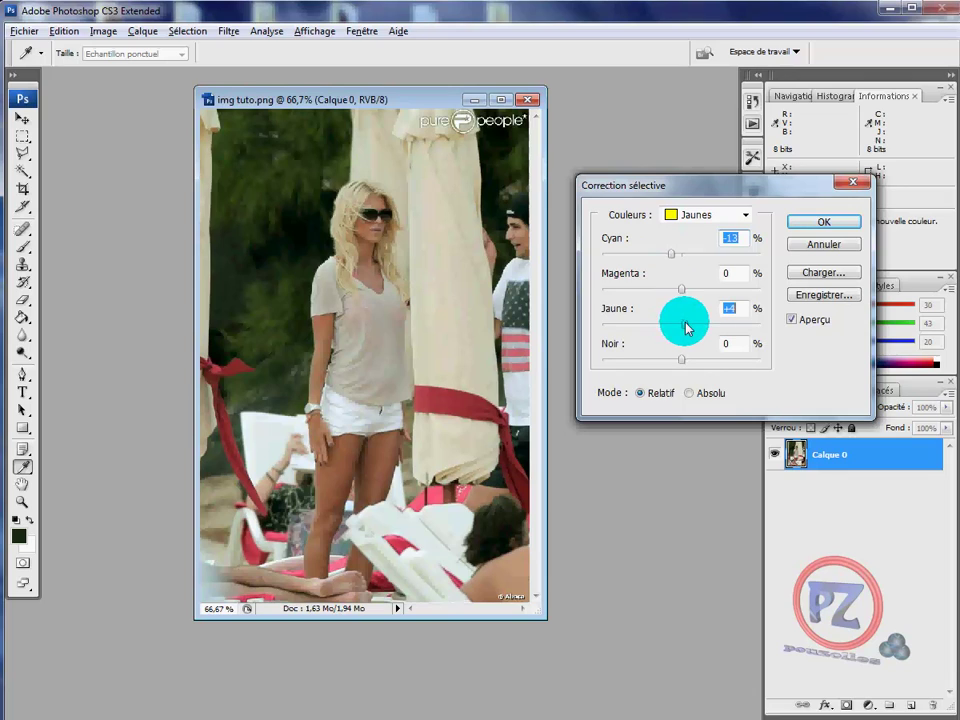
mouse_move(688, 328)
mouse_down()
mouse_move(705, 325)
mouse_move(665, 332)
mouse_move(664, 323)
mouse_move(673, 329)
mouse_up()
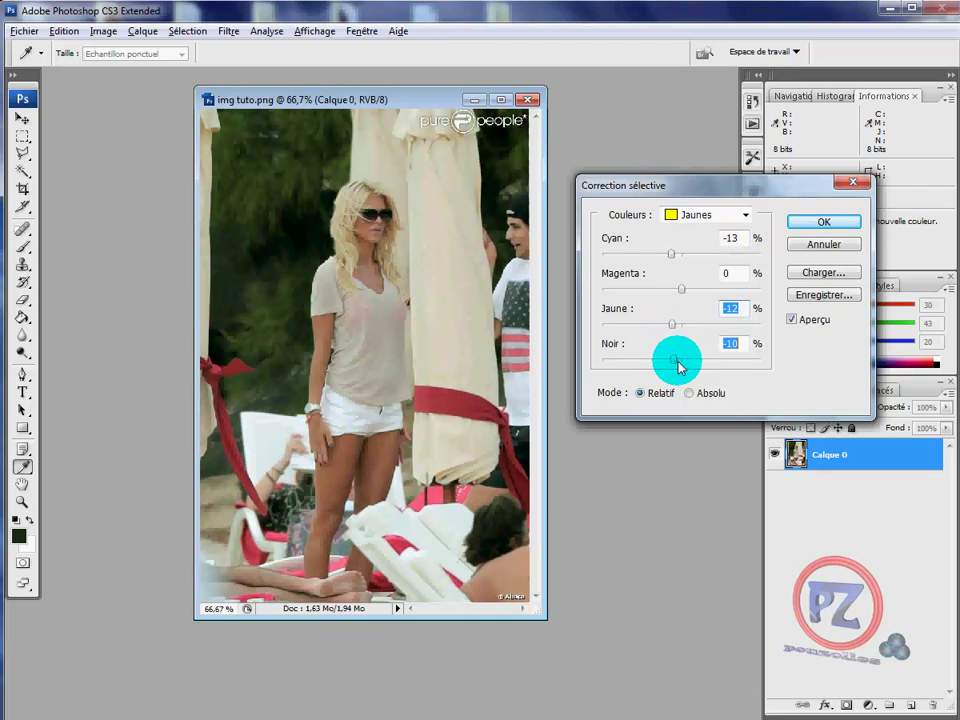
drag(681, 366, 693, 367)
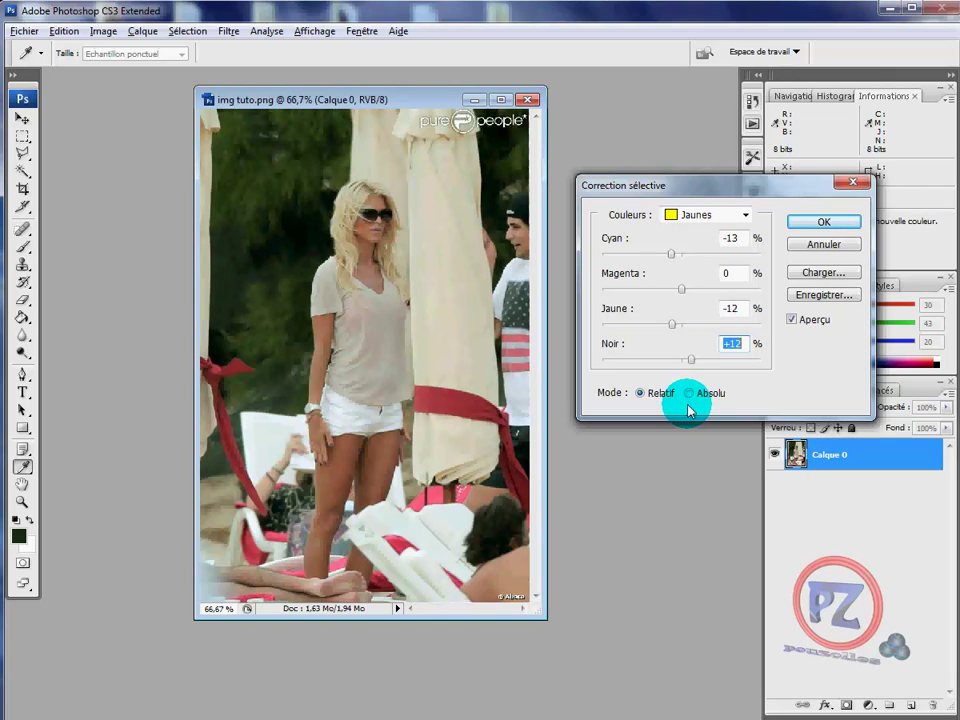
Set the Reds cyan to -27 and apply the Selective Color correction.
click(673, 222)
click(674, 229)
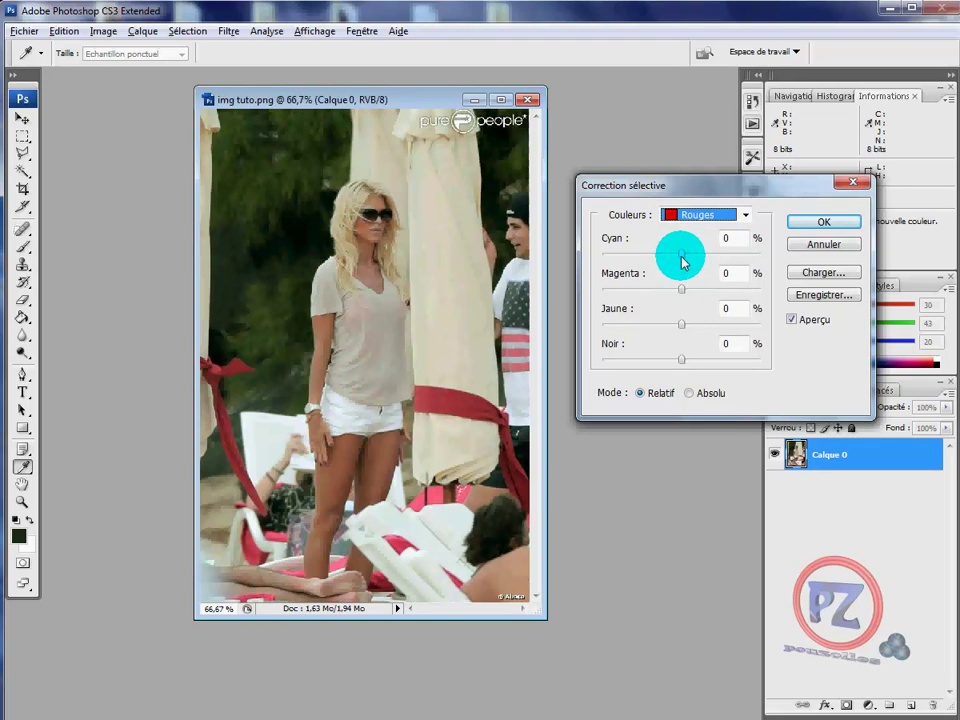
drag(681, 255, 661, 261)
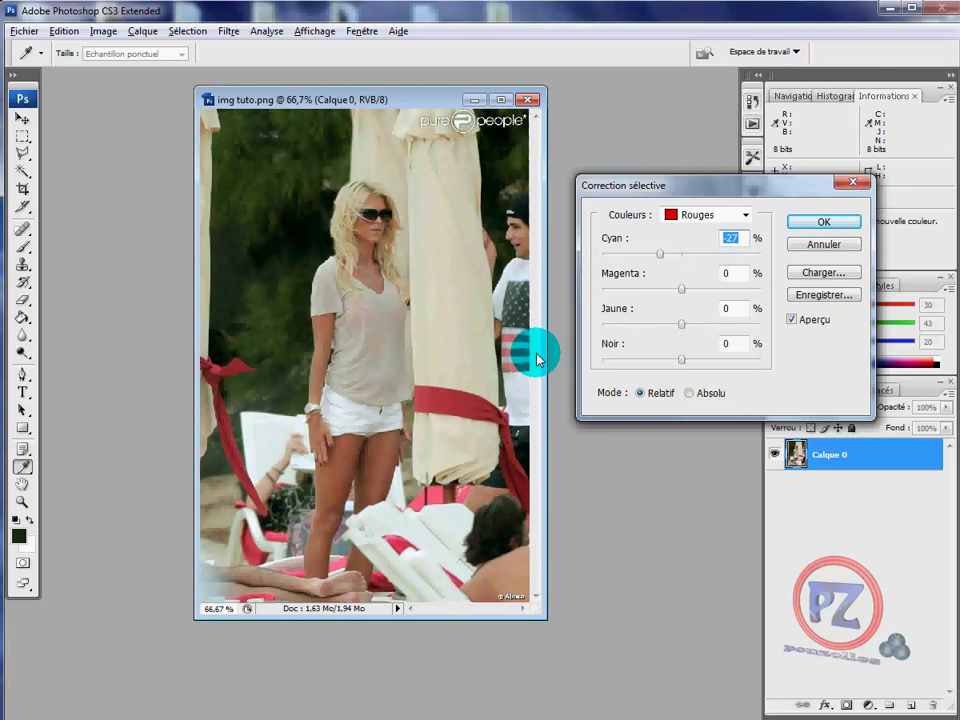
click(821, 221)
key(v)
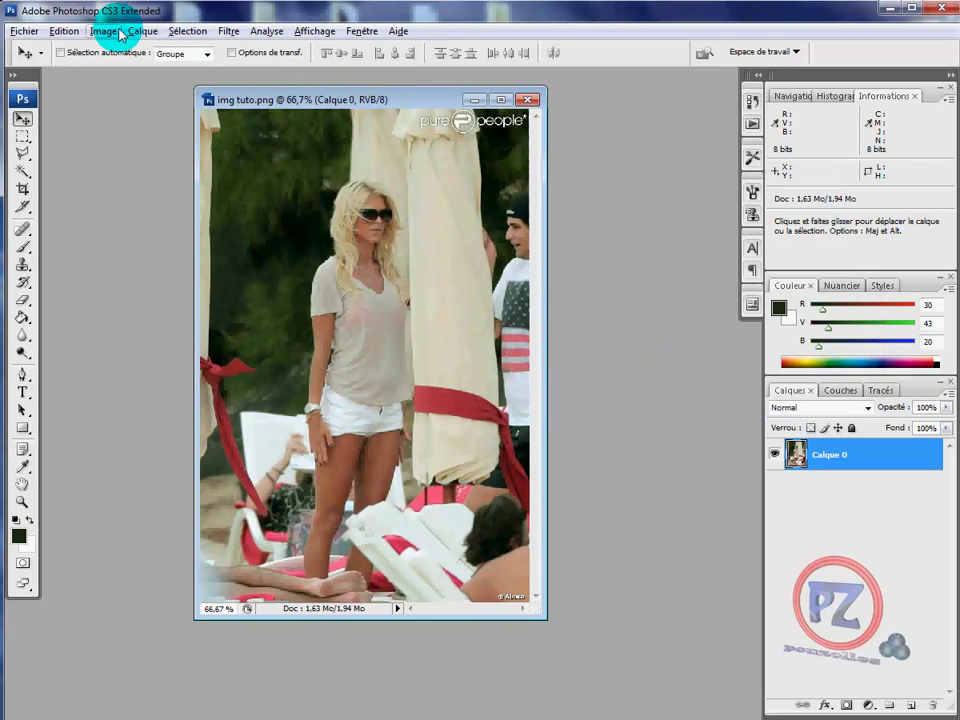
Apply Hue/Saturation with hue +9, saturation +16 and lightness left at 0.
click(105, 33)
mouse_move(60, 71)
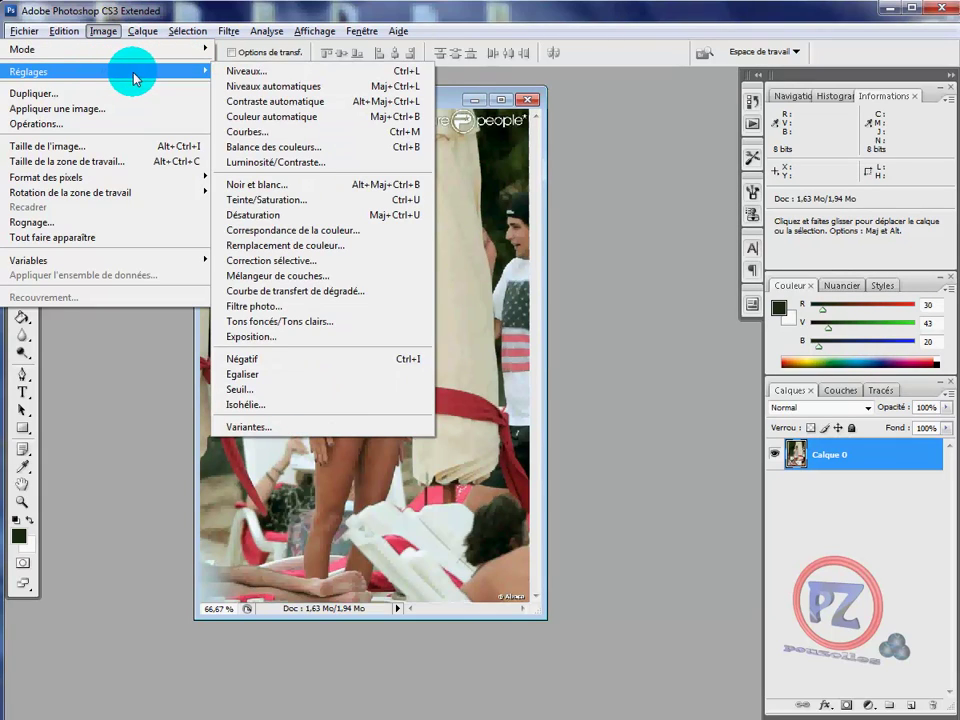
click(316, 209)
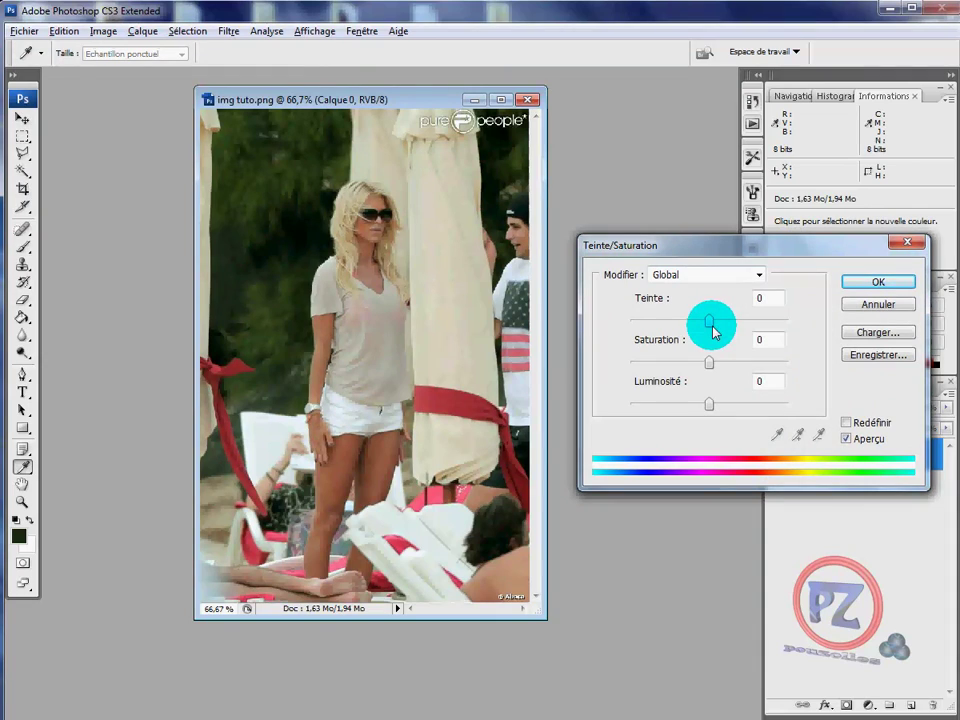
drag(711, 327, 690, 326)
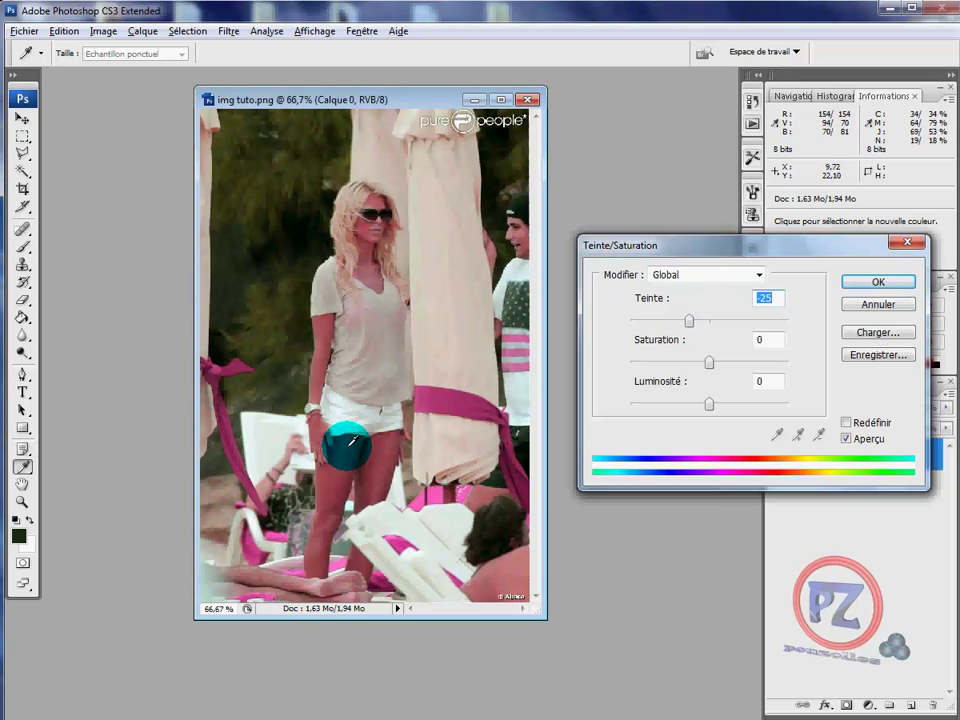
drag(689, 321, 721, 330)
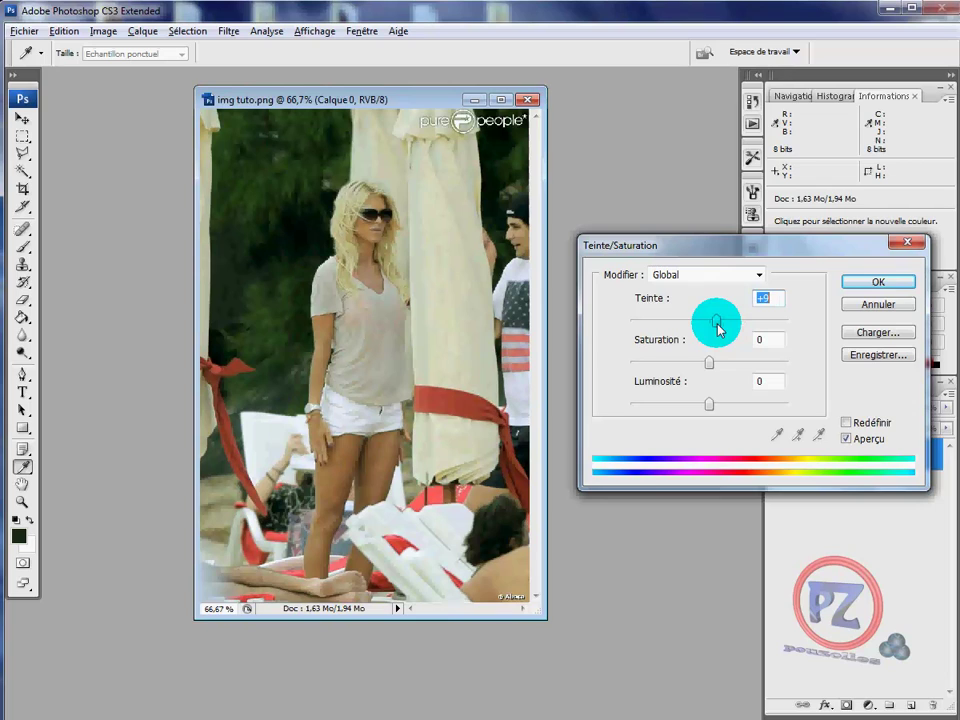
drag(708, 362, 721, 367)
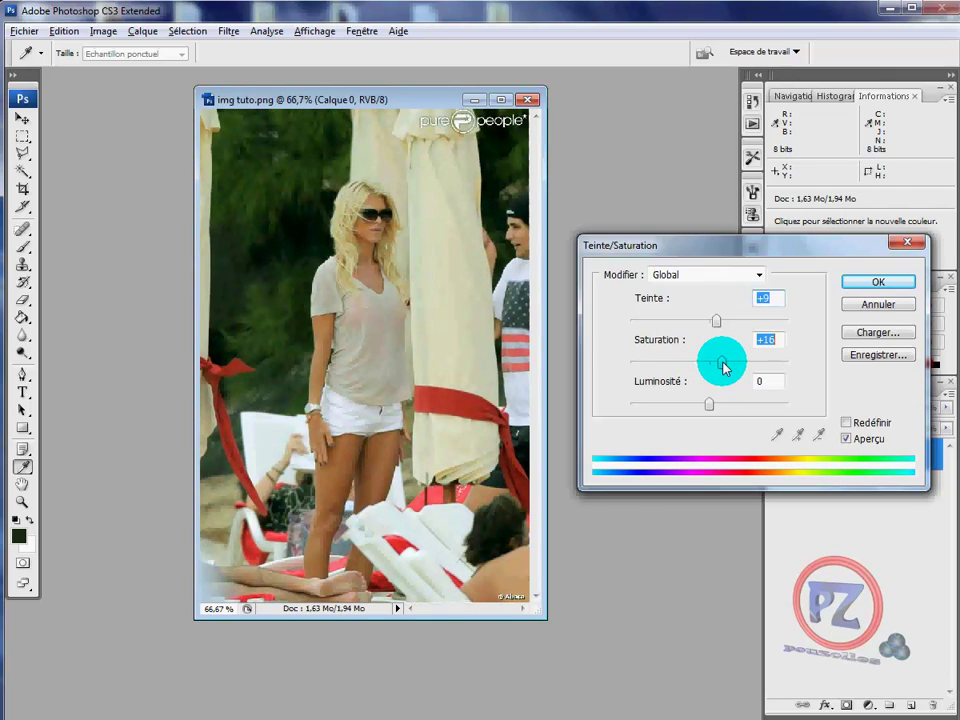
click(710, 405)
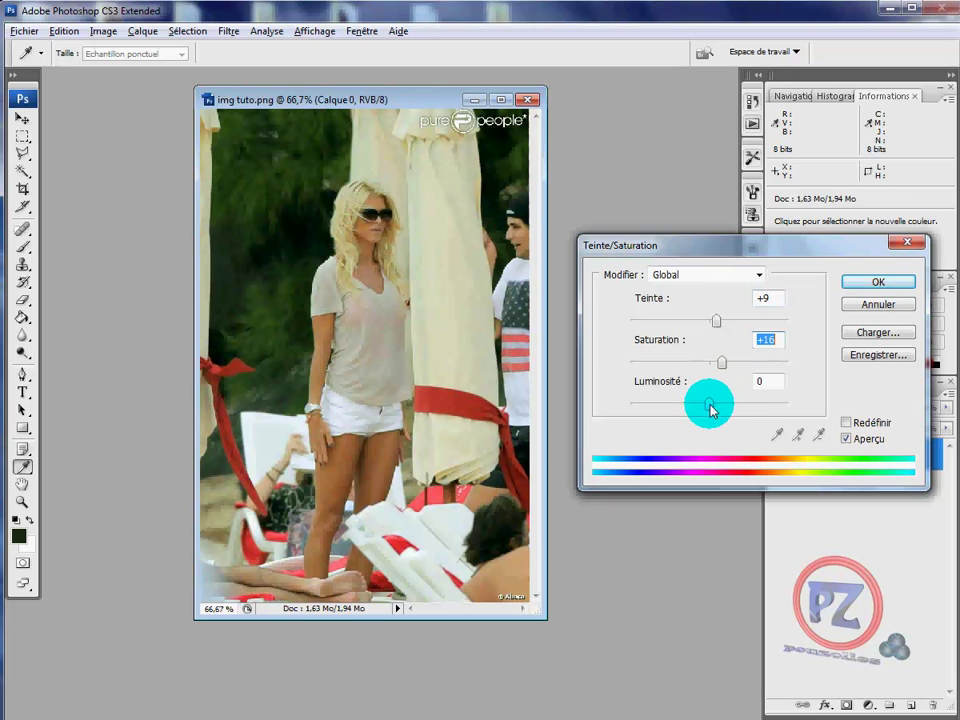
drag(710, 405, 712, 408)
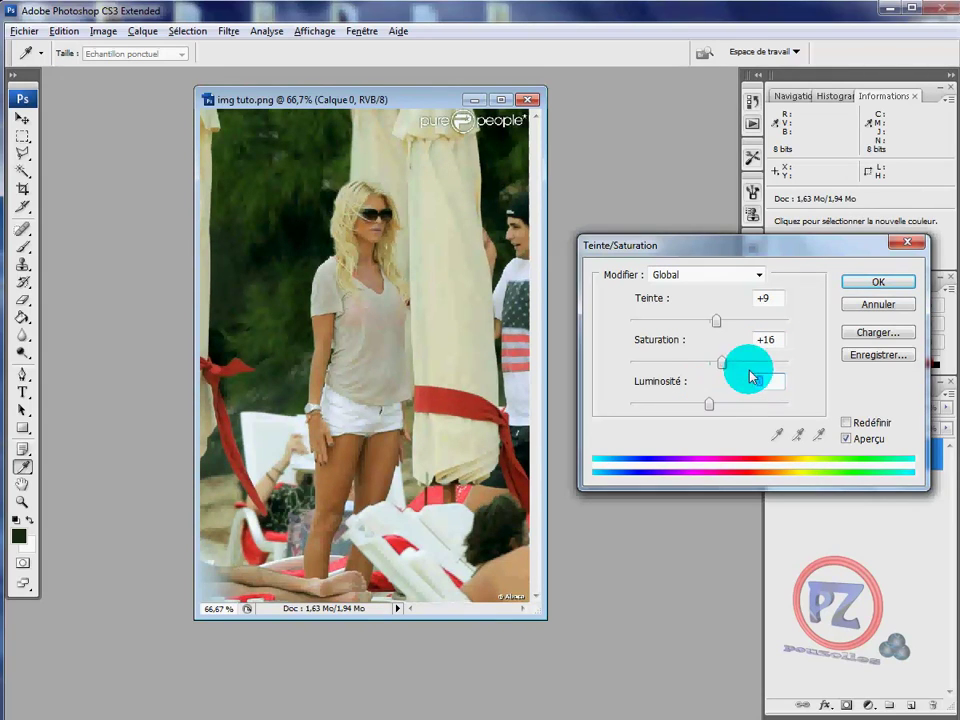
click(878, 283)
key(v)
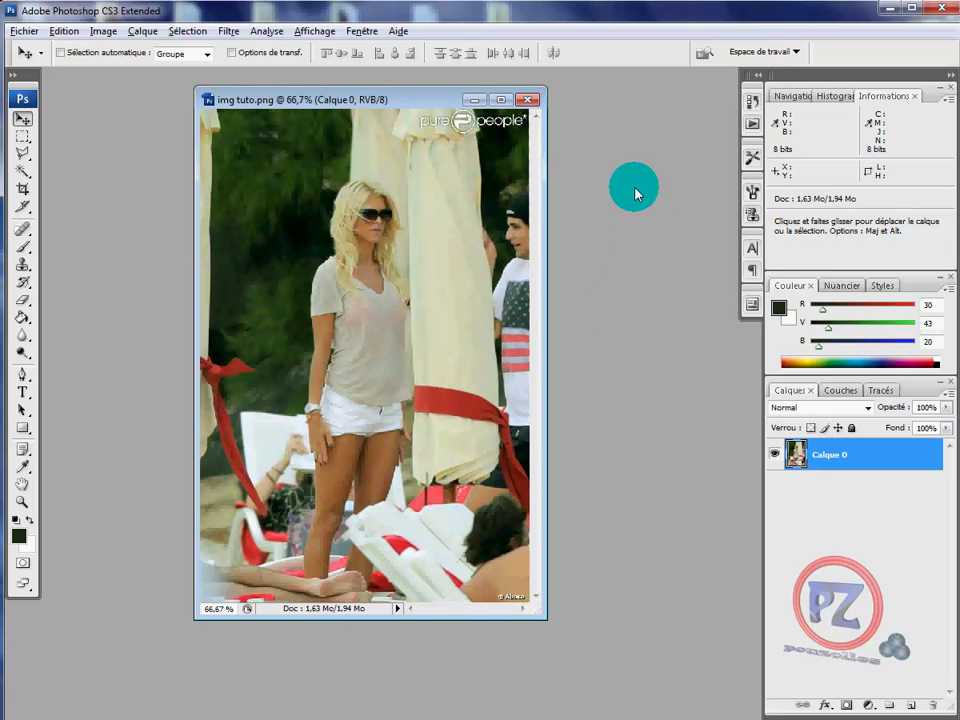
Rename the desktop photo img tuto to 'img tuto 1' and open it.
click(20, 32)
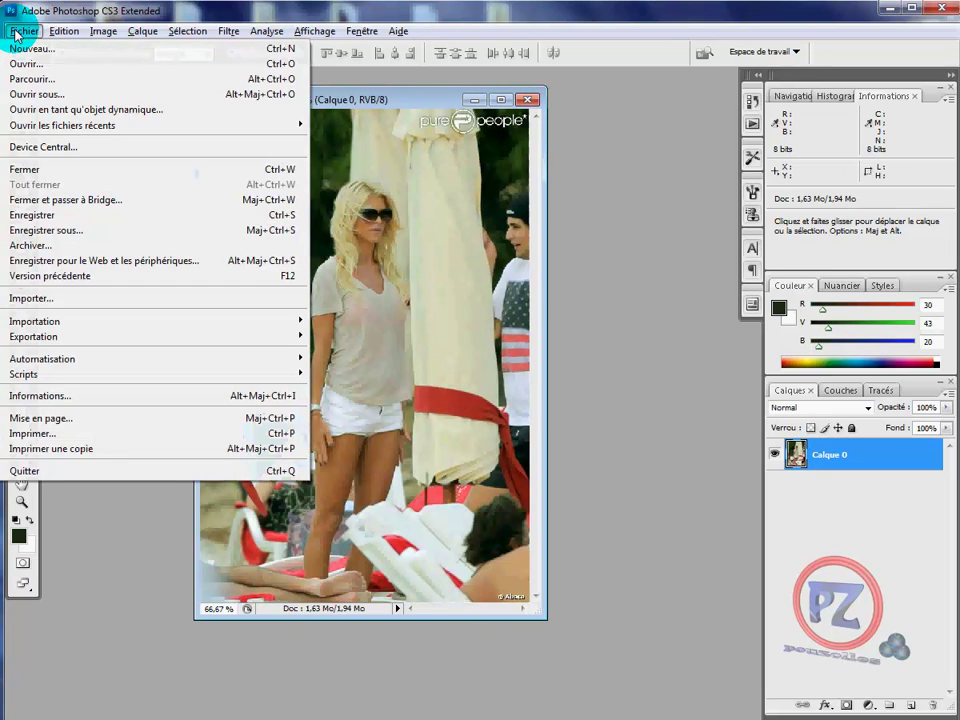
click(20, 64)
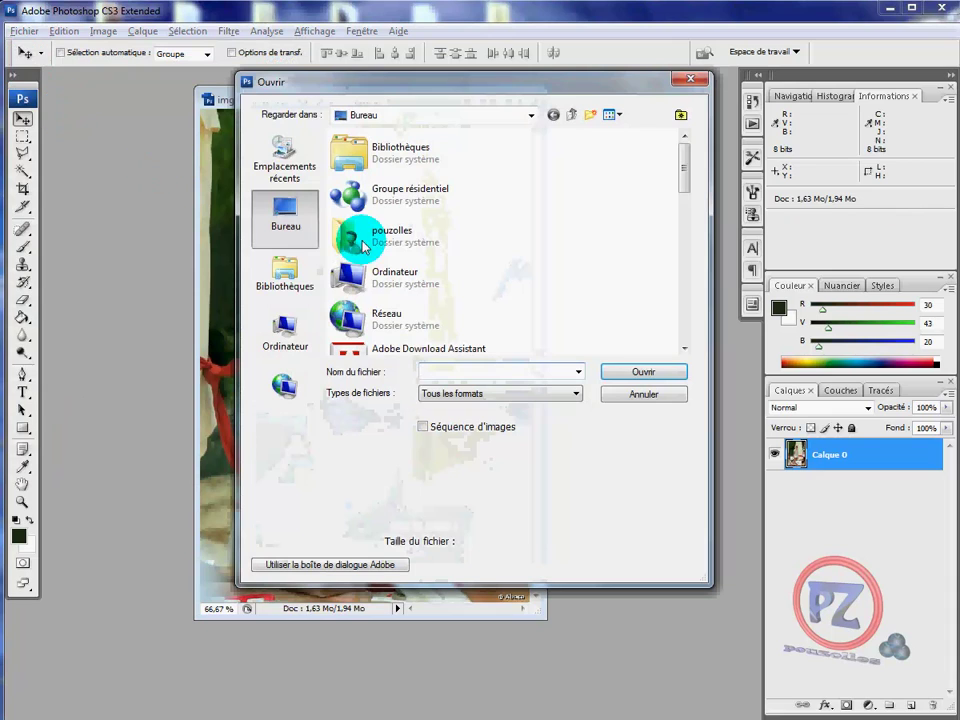
mouse_move(686, 178)
mouse_down()
mouse_move(696, 336)
mouse_move(696, 315)
mouse_move(668, 302)
mouse_up()
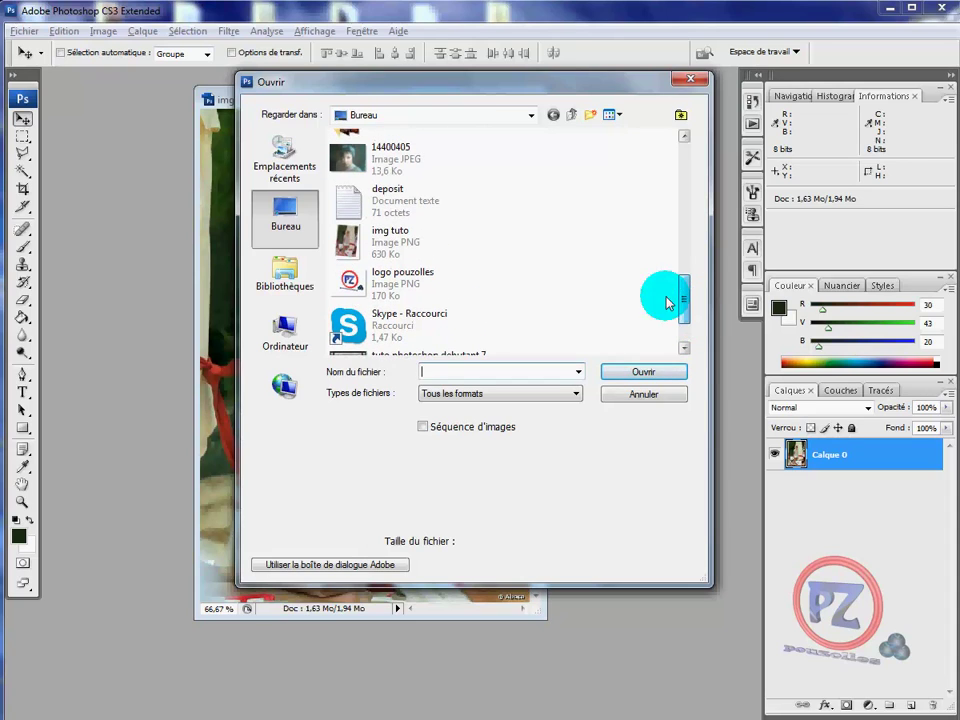
click(380, 240)
click(407, 240)
text(1)
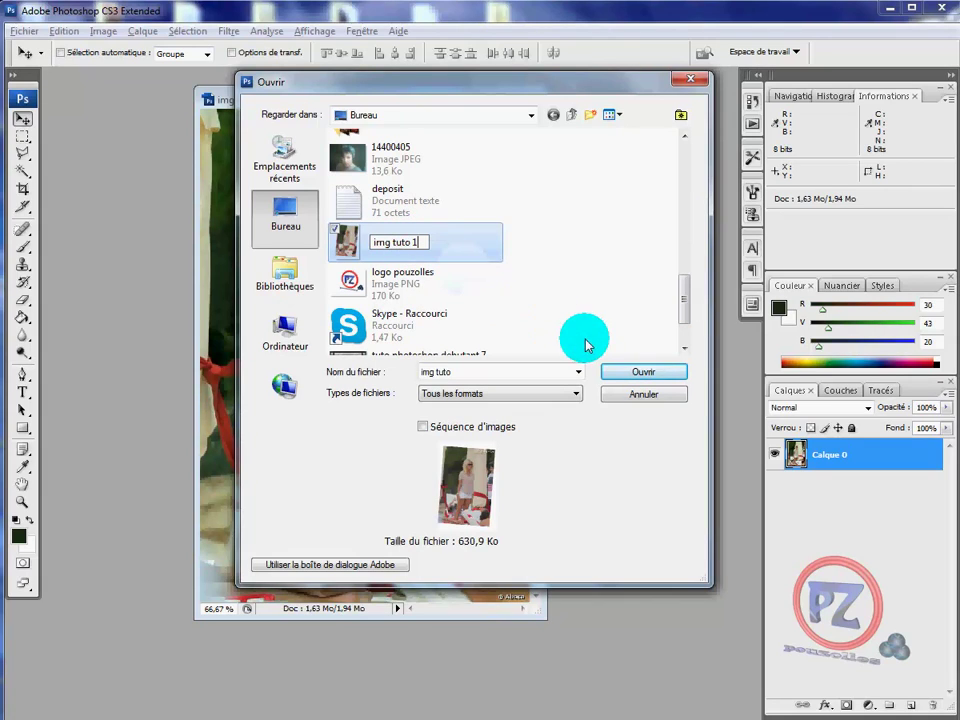
key(Return)
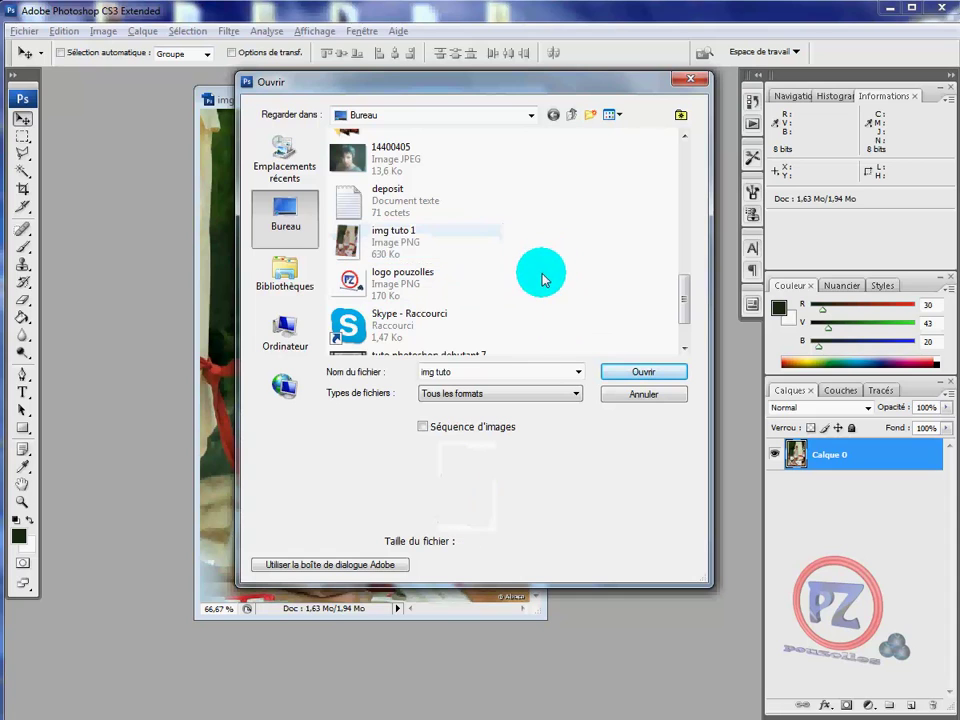
click(350, 245)
click(641, 372)
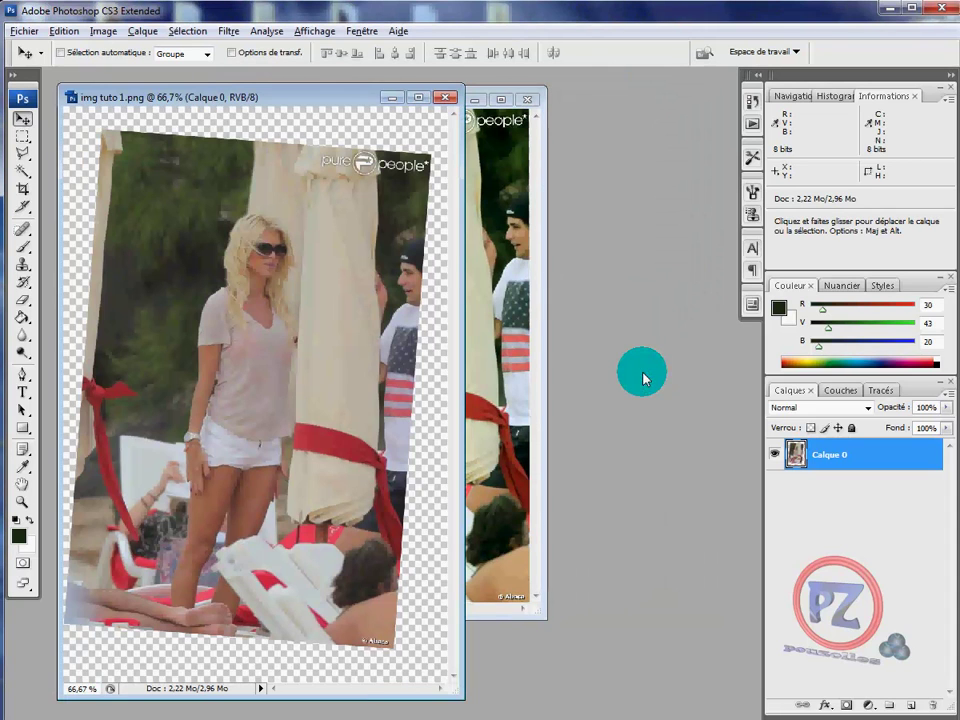
Place the corrected img tuto.png on the left and img tuto 1.png on the right.
drag(345, 103, 738, 103)
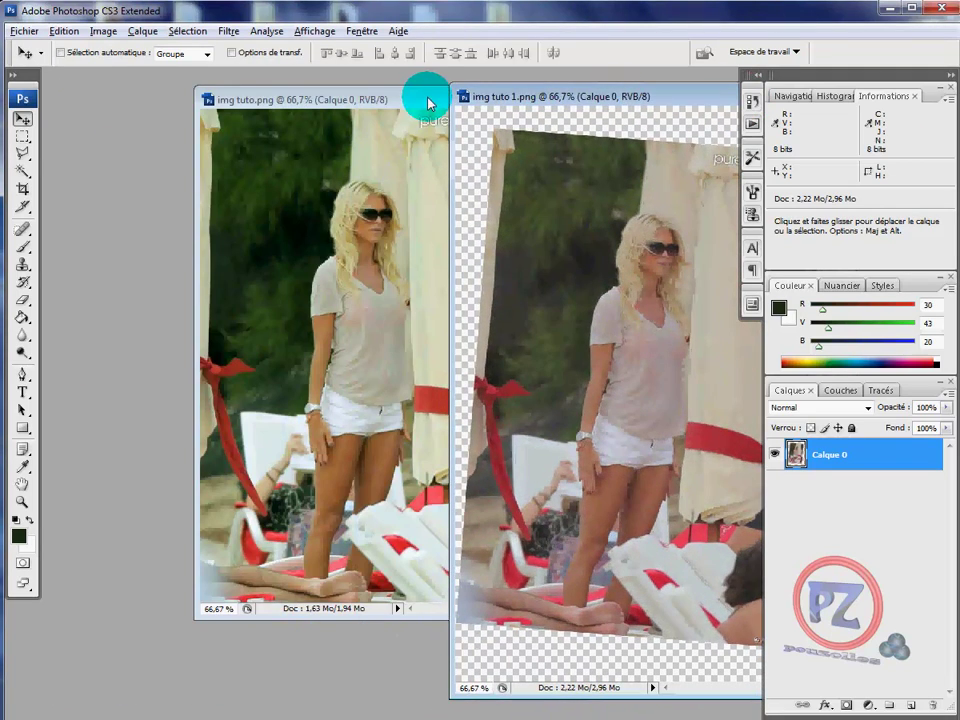
drag(425, 101, 311, 118)
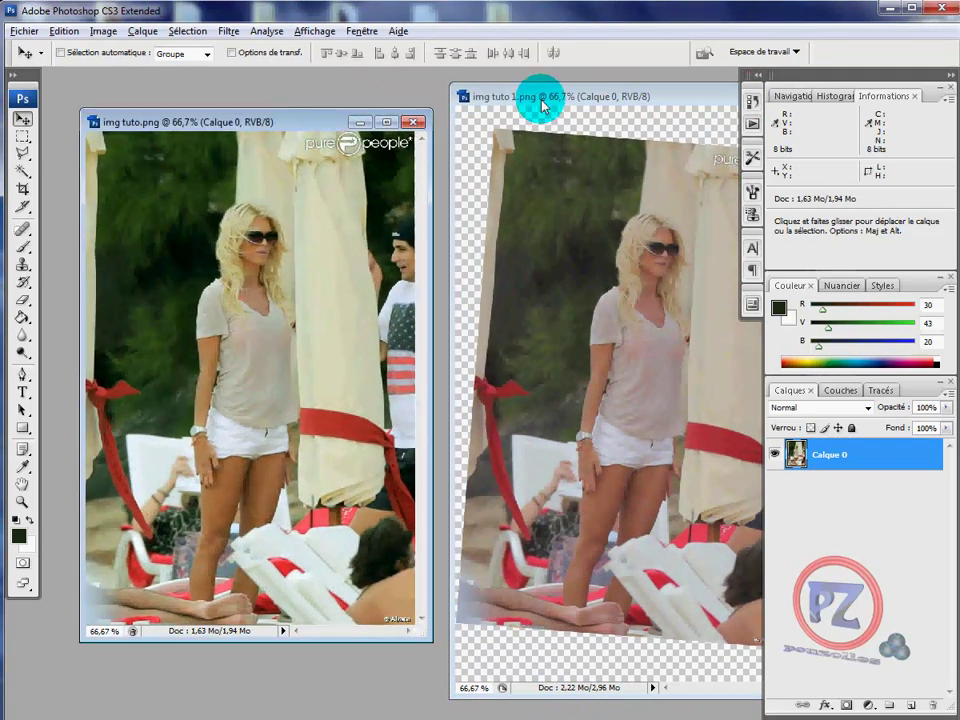
drag(621, 96, 605, 102)
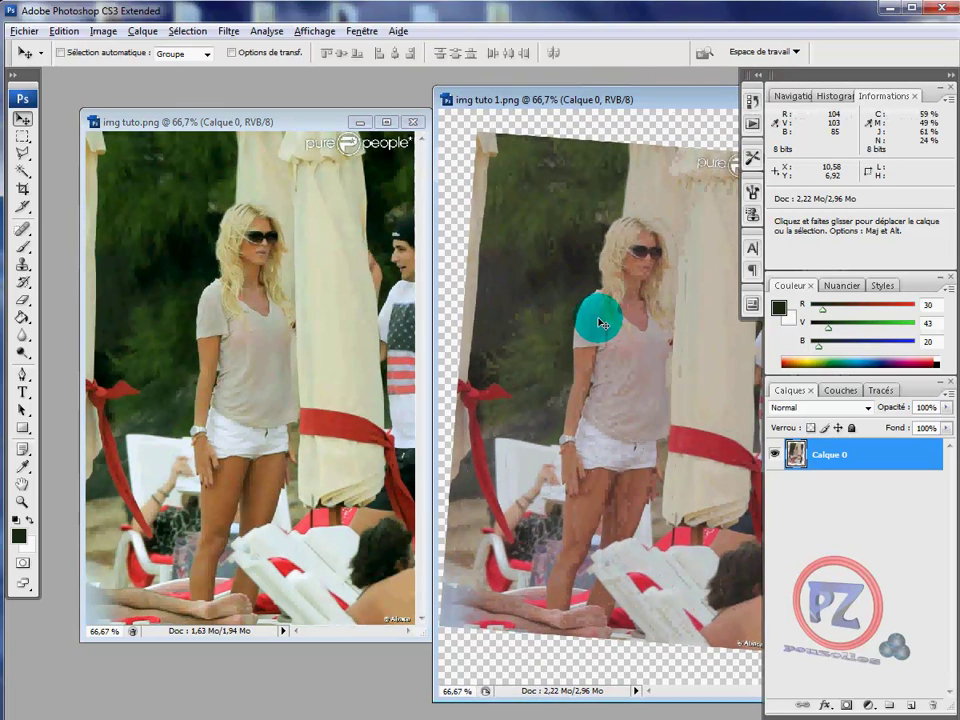